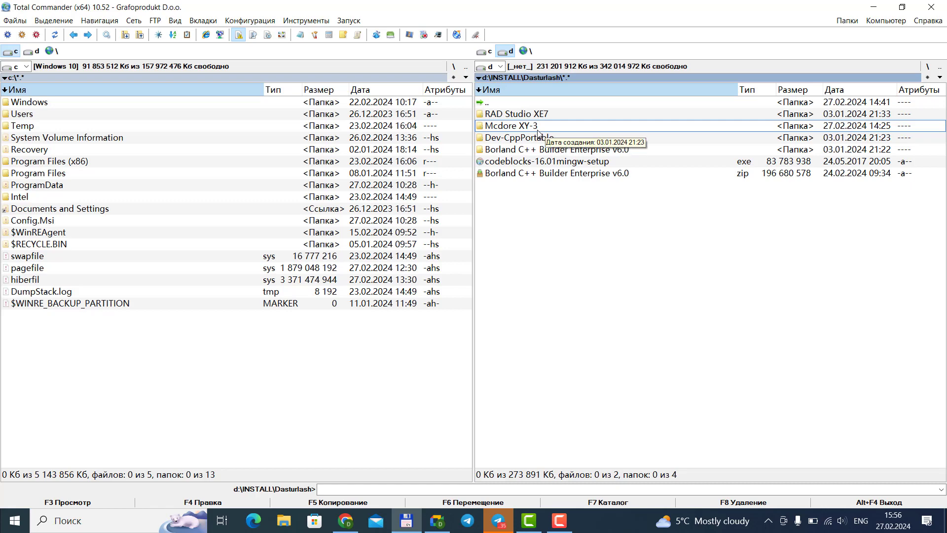
# Open the Mcdore XY-3 folder in d:\INSTALL\Dasturlash and look over its setup files, including install_RADStudio and the Лекарство folder
pyautogui.doubleClick(507, 129)
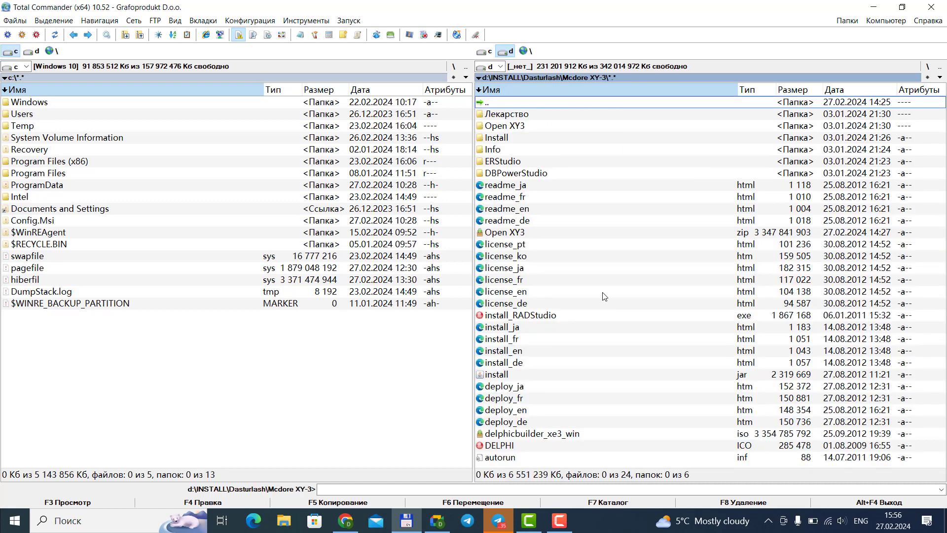
pyautogui.click(610, 303)
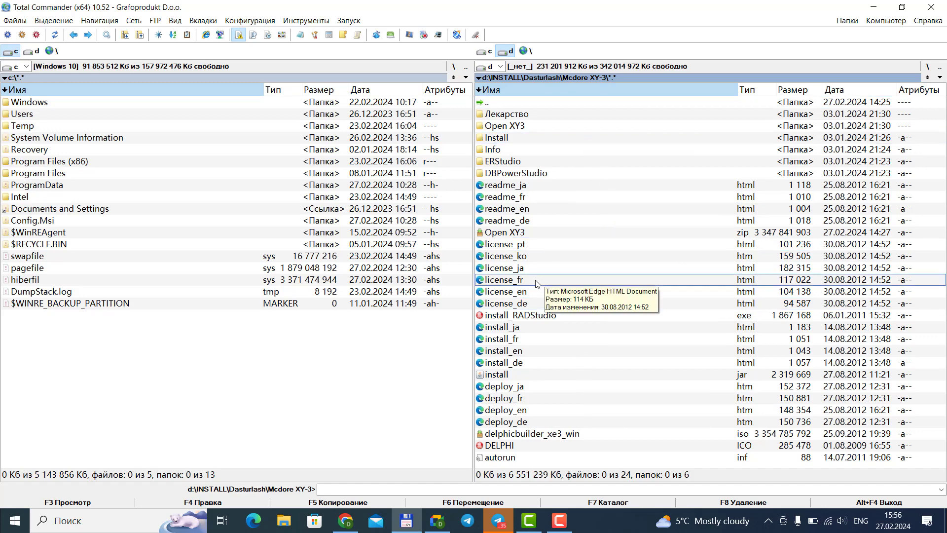
pyautogui.click(529, 354)
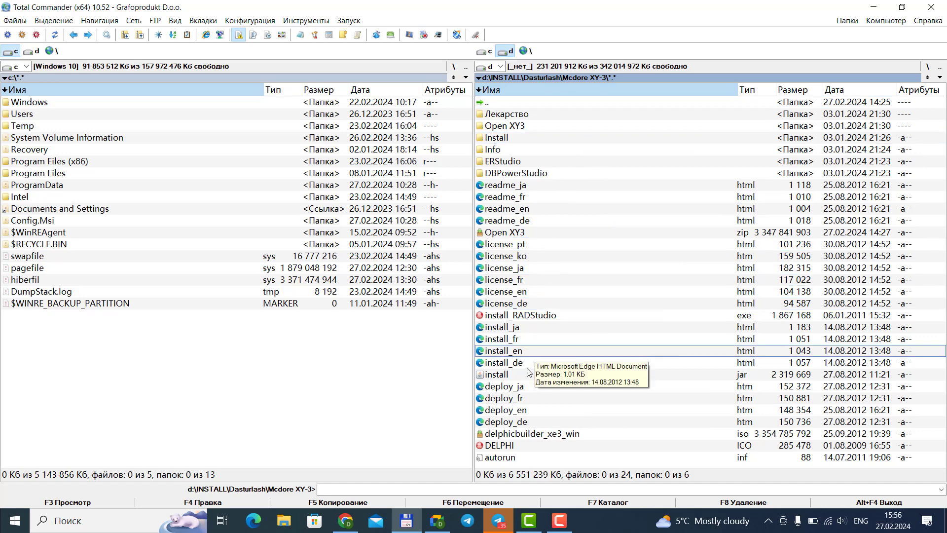
pyautogui.click(567, 153)
pyautogui.click(551, 225)
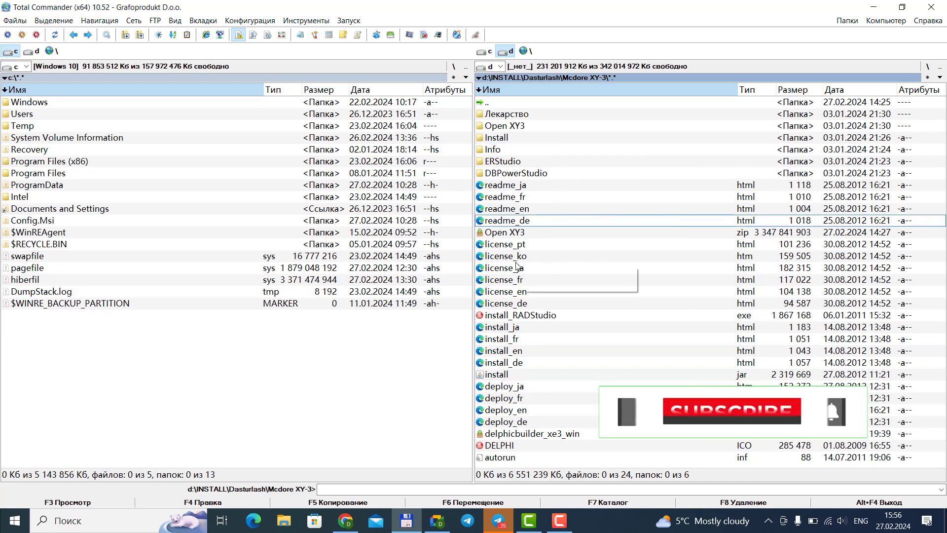
pyautogui.doubleClick(515, 103)
pyautogui.doubleClick(516, 125)
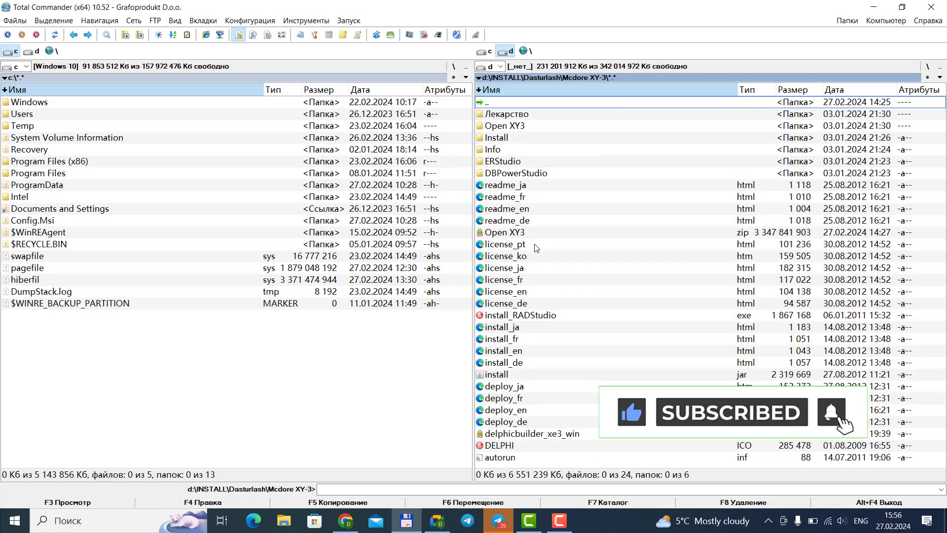
pyautogui.click(753, 326)
pyautogui.click(526, 316)
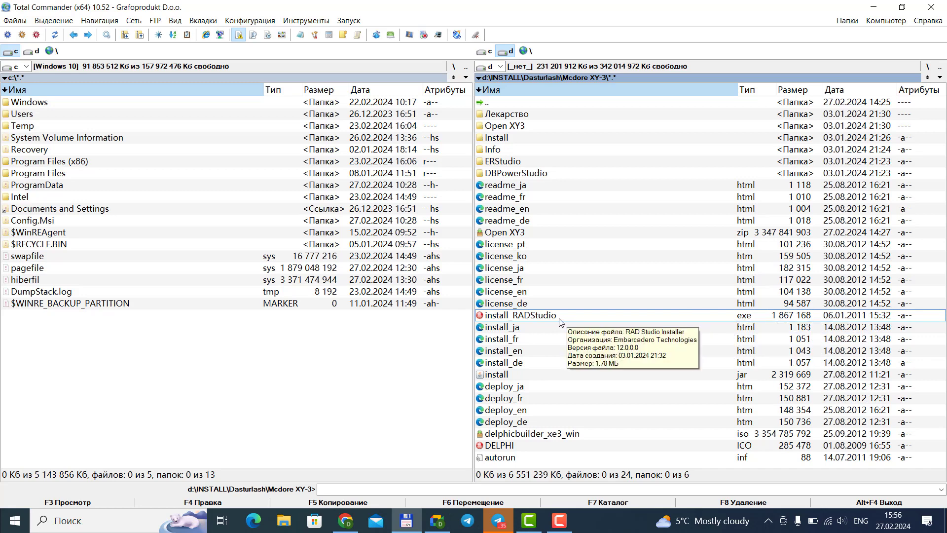
pyautogui.click(512, 117)
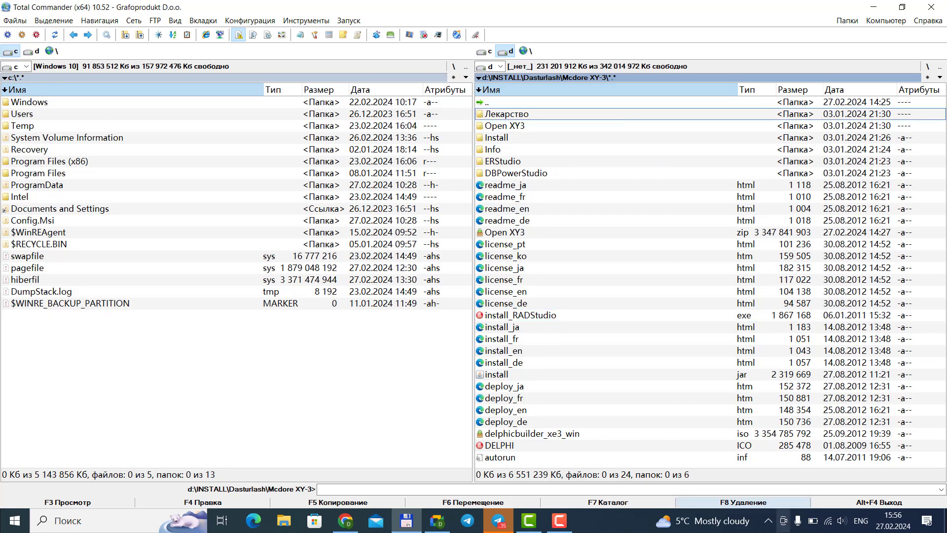
pyautogui.click(560, 523)
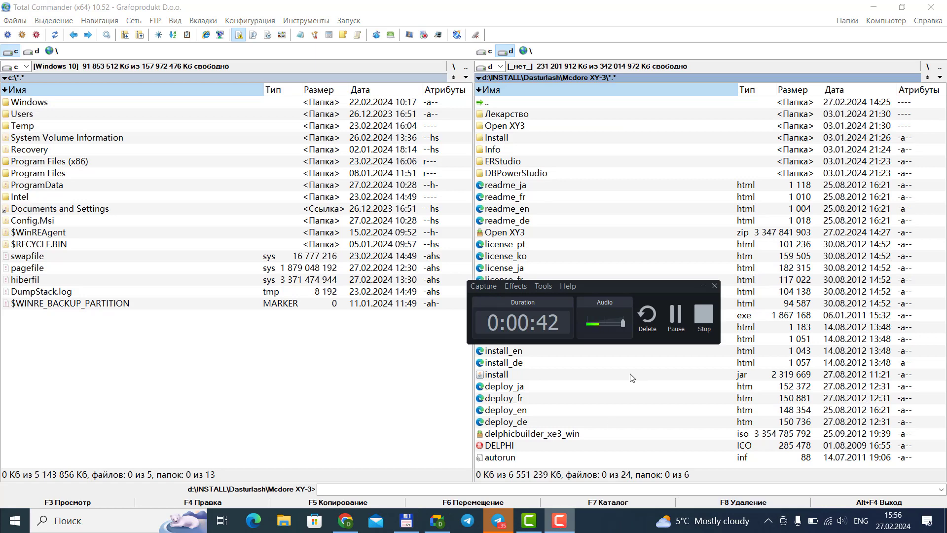
pyautogui.click(529, 520)
pyautogui.click(528, 520)
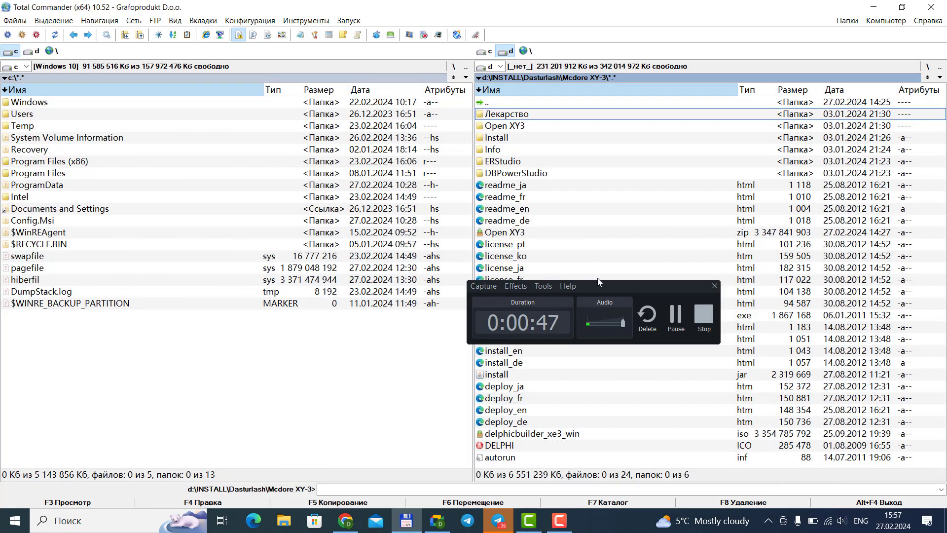
pyautogui.moveTo(623, 288); pyautogui.dragTo(883, 463)
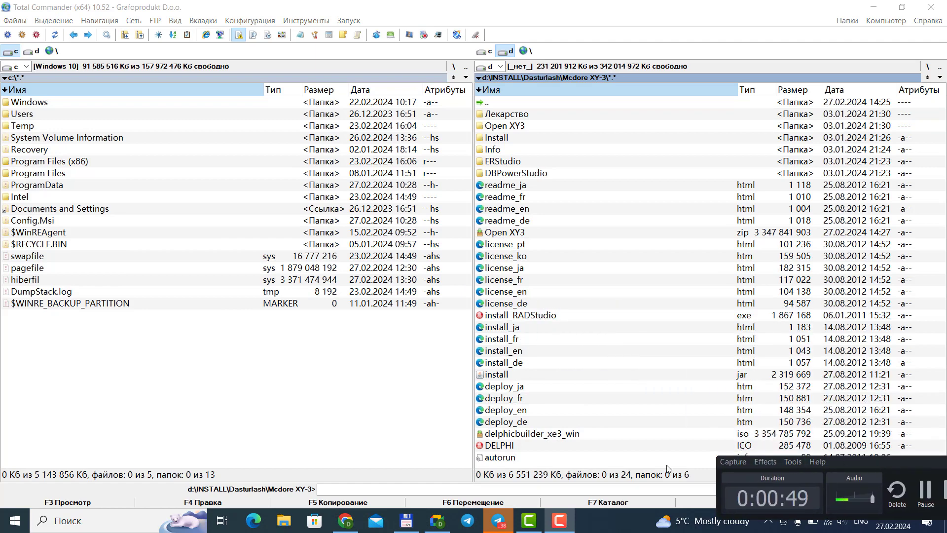
# Open the инструкция text file in the Лекарство folder and read its installation instructions
pyautogui.doubleClick(521, 117)
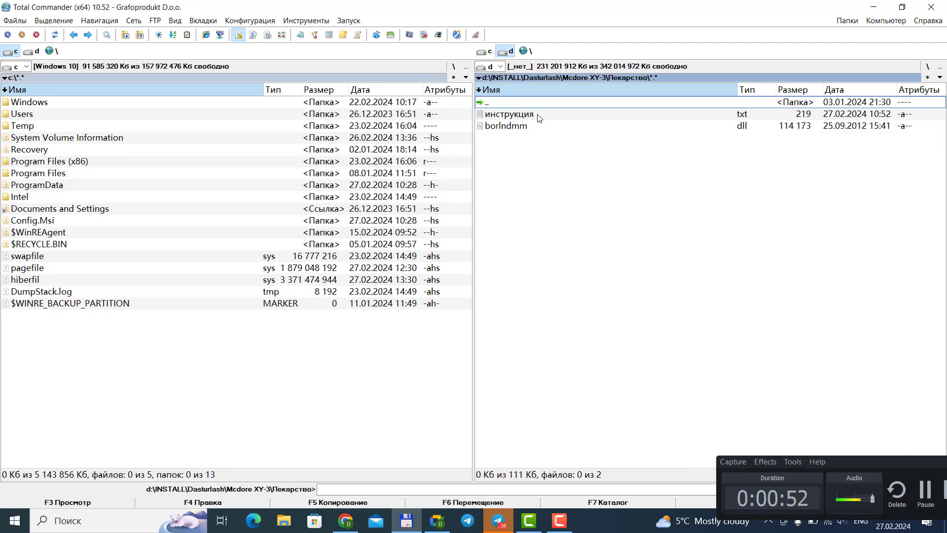
pyautogui.doubleClick(539, 118)
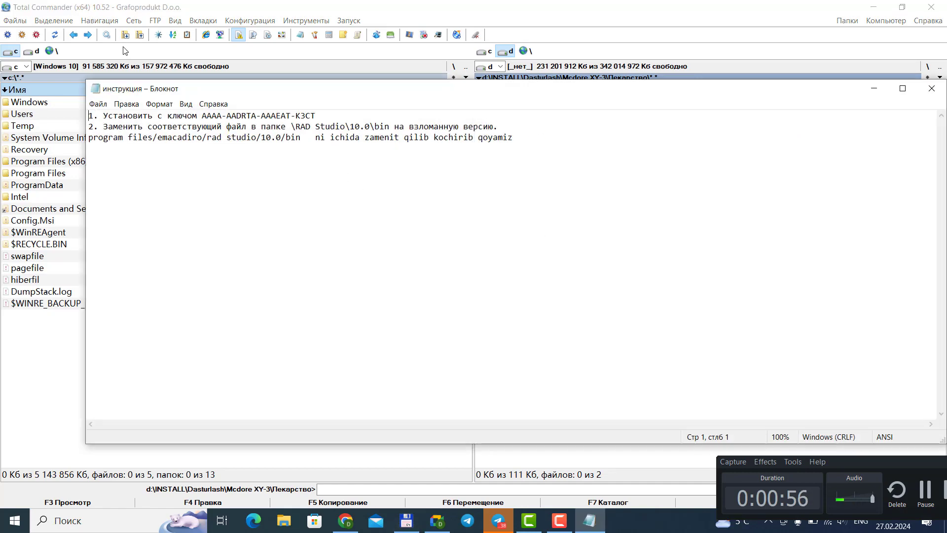
pyautogui.moveTo(113, 116); pyautogui.dragTo(202, 117)
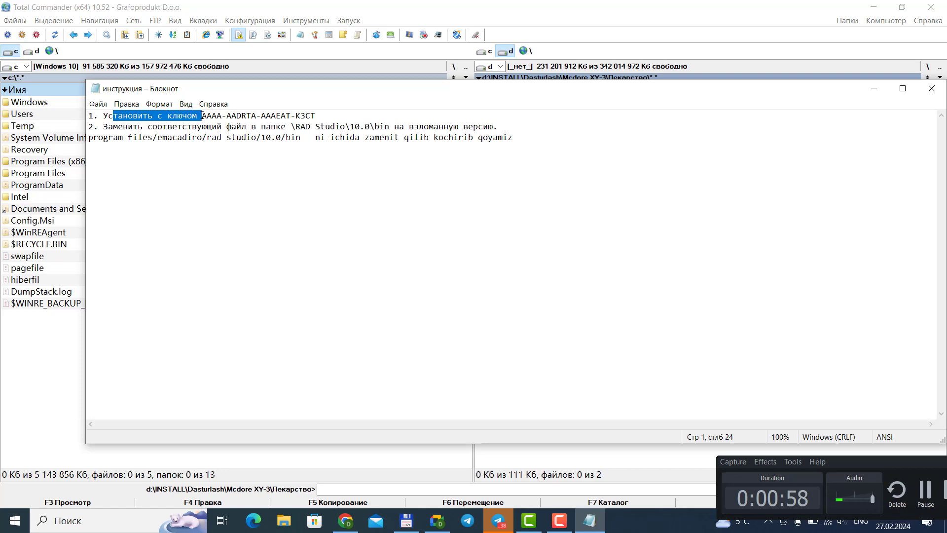
pyautogui.click(228, 126)
pyautogui.moveTo(322, 120); pyautogui.dragTo(202, 116)
pyautogui.click(256, 137)
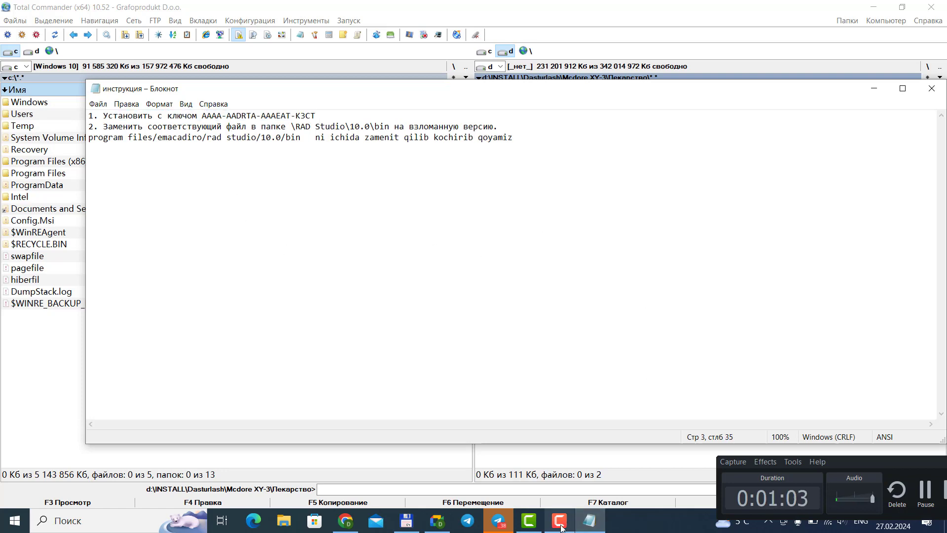
# Return to the Mcdore XY-3 folder in Total Commander and run install_RADStudio to install Delphi XE3 and/or C++Builder XE3
pyautogui.click(400, 523)
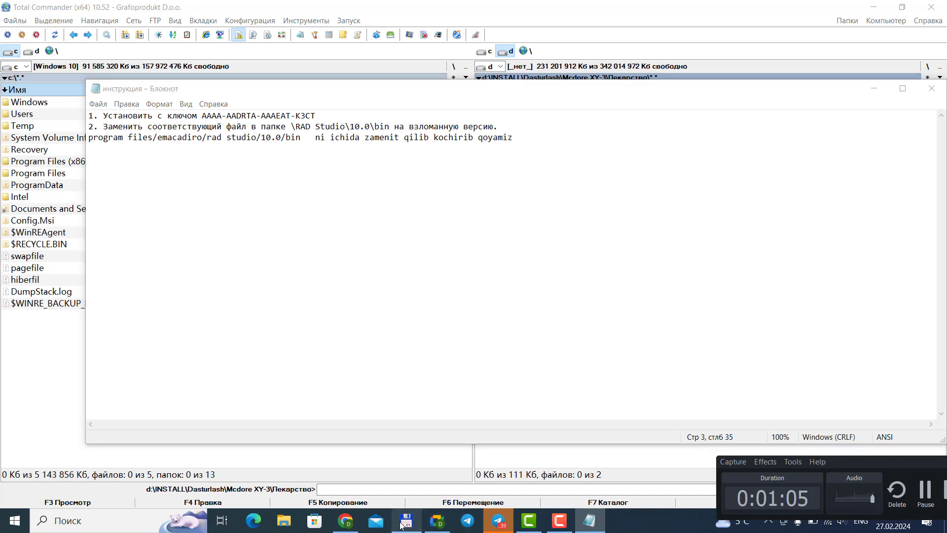
pyautogui.doubleClick(513, 106)
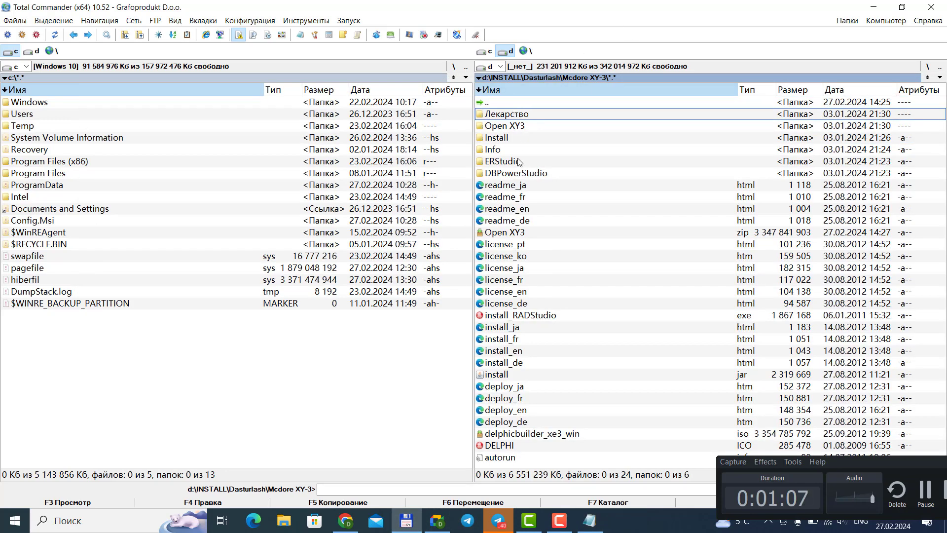
pyautogui.click(744, 316)
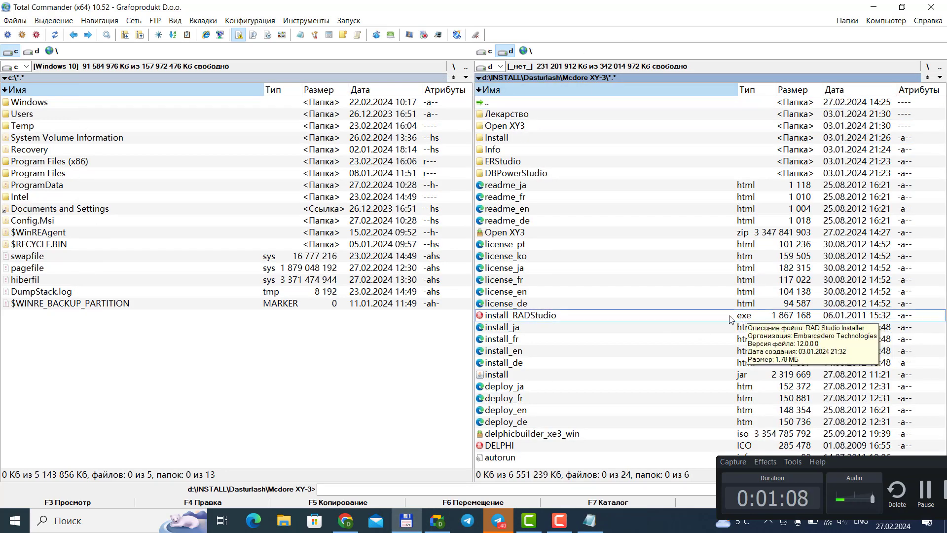
pyautogui.doubleClick(589, 316)
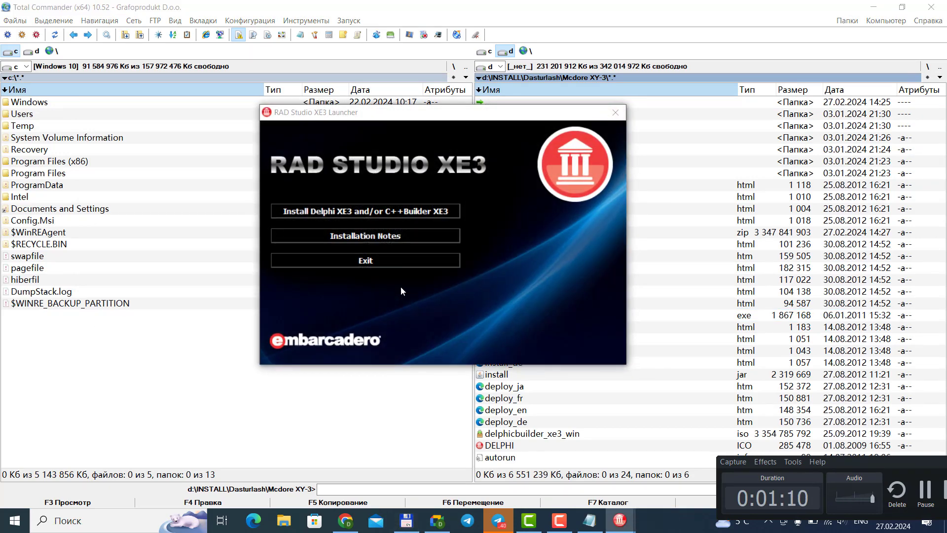
pyautogui.click(378, 213)
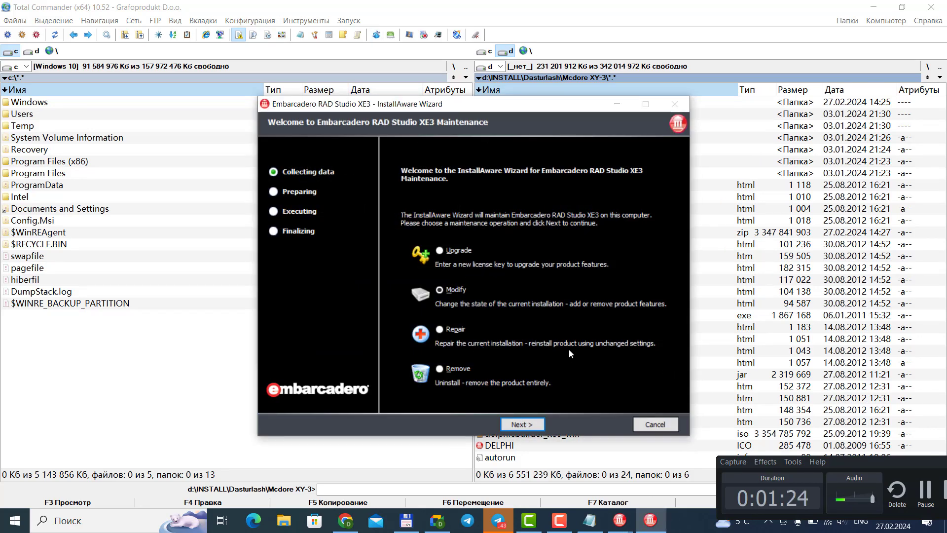
# Set up a Modify operation with Delphi XE3 and C++Builder XE3, English as the only language, and the default features
pyautogui.click(531, 426)
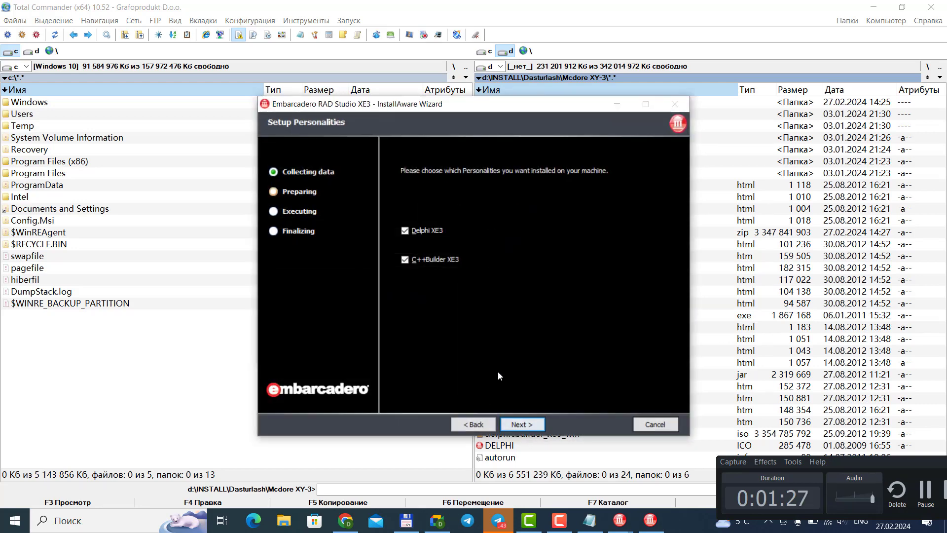
pyautogui.click(532, 423)
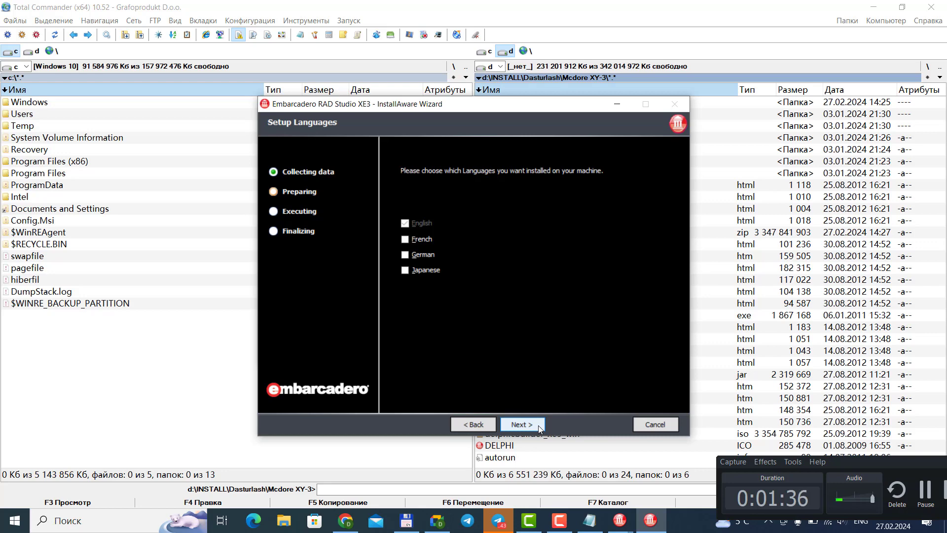
pyautogui.click(540, 428)
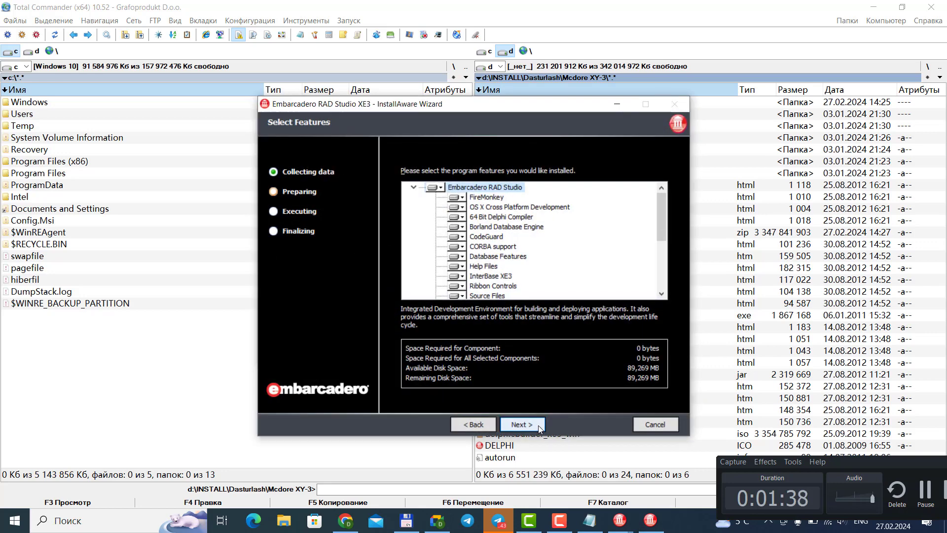
pyautogui.click(539, 427)
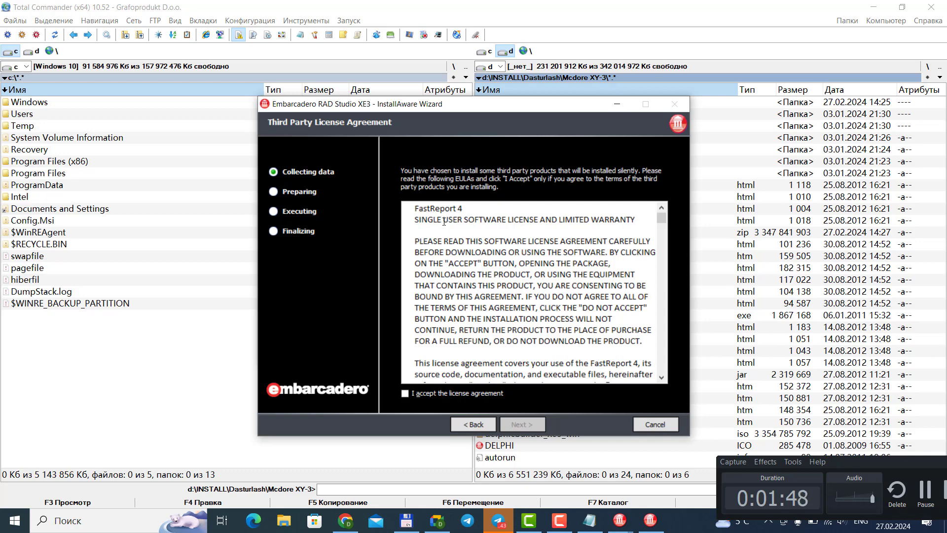
# Accept the third-party license agreement for FastReport 4 and continue the setup
pyautogui.moveTo(461, 220); pyautogui.dragTo(636, 220)
pyautogui.click(473, 225)
pyautogui.click(405, 394)
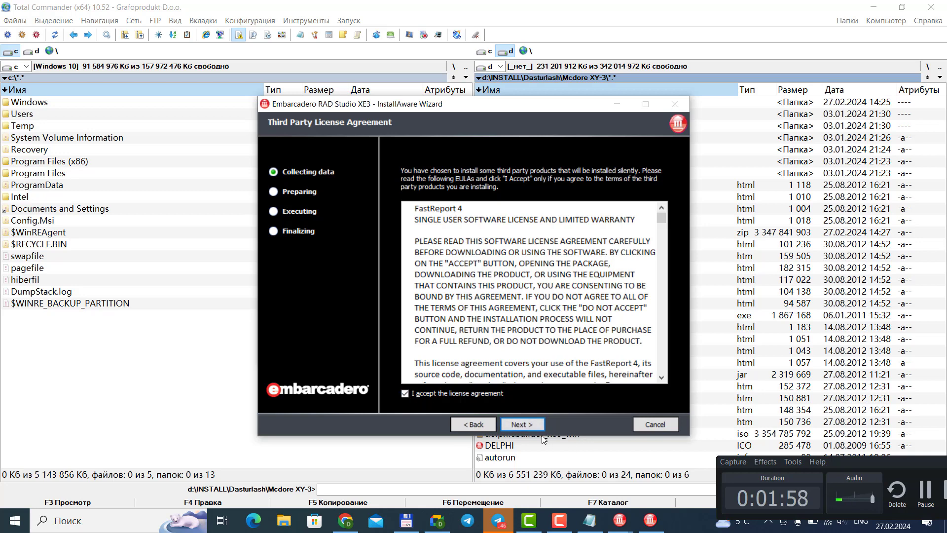
pyautogui.click(537, 428)
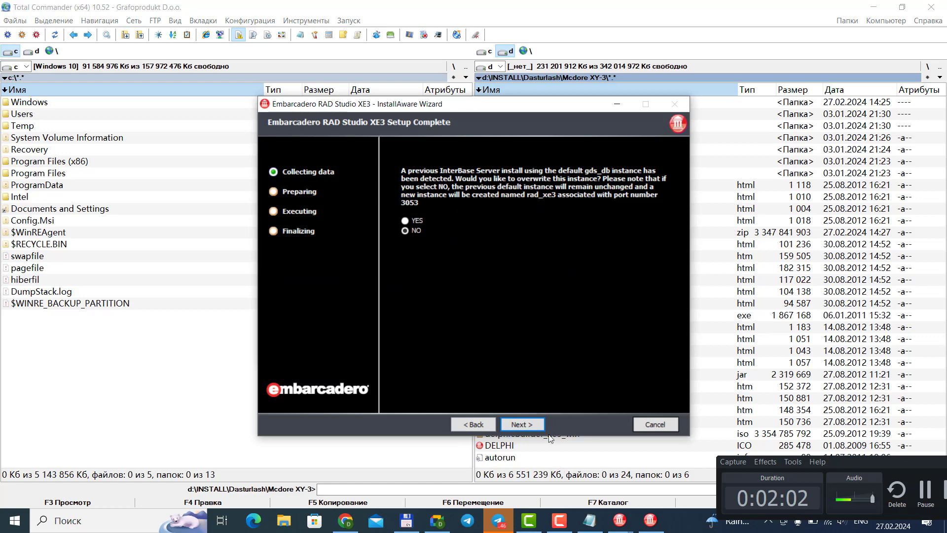
# Answer NO to overwriting the existing InterBase instance and start the installation with the default file associations
pyautogui.click(531, 427)
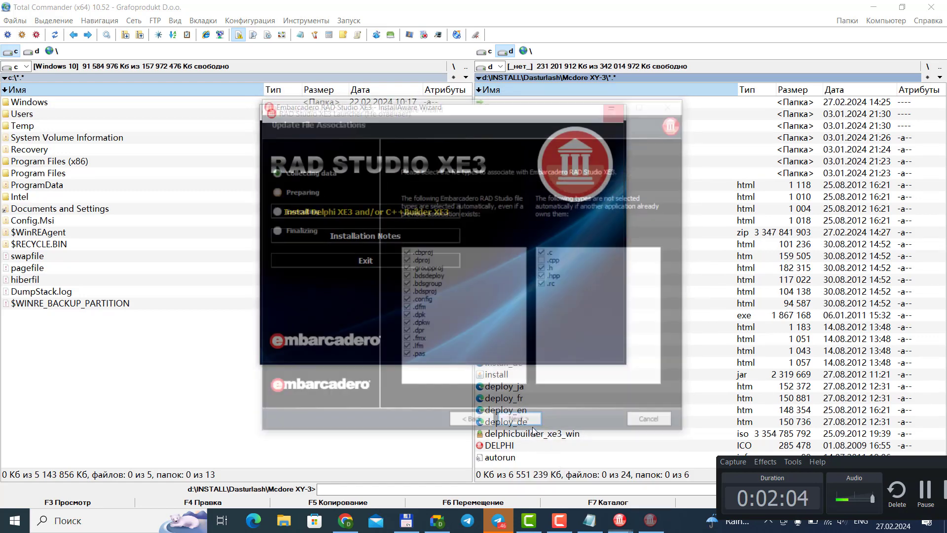
pyautogui.click(531, 424)
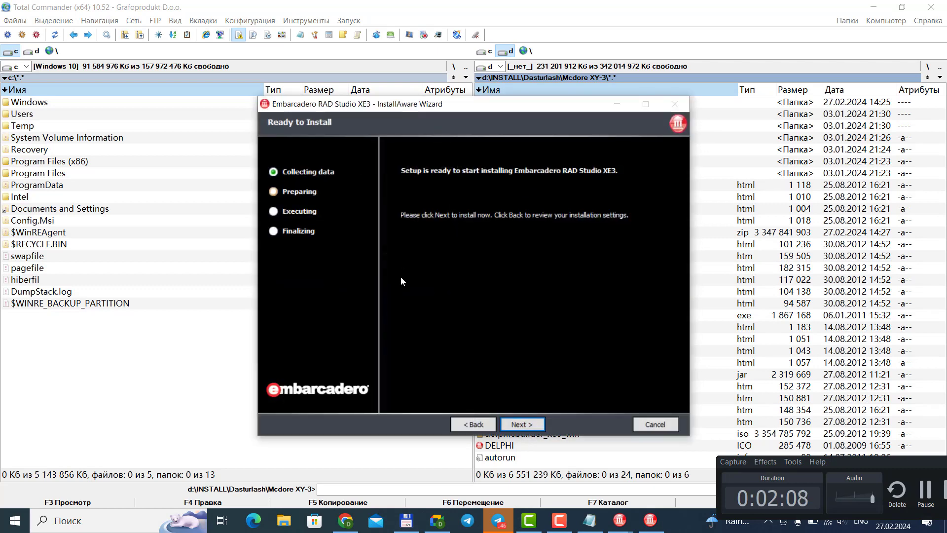
pyautogui.click(516, 424)
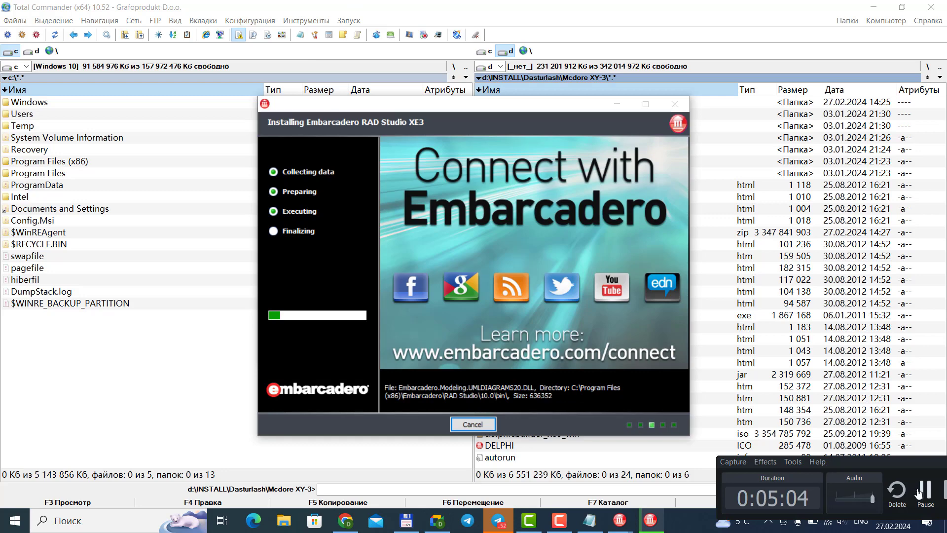
pyautogui.click(919, 494)
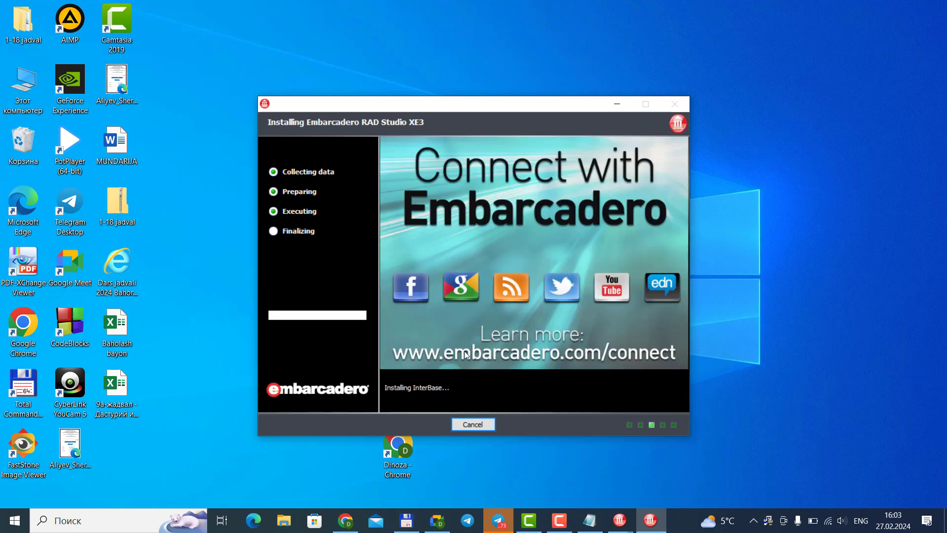
pyautogui.click(559, 520)
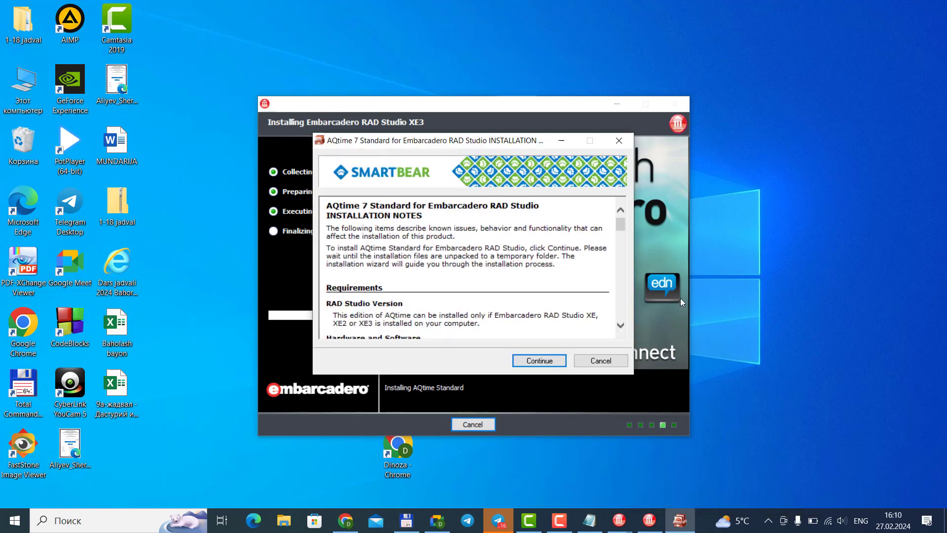
# Continue past the AQtime 7 Standard installation notes and bring the RAD Studio XE3 installer back into view
pyautogui.click(652, 520)
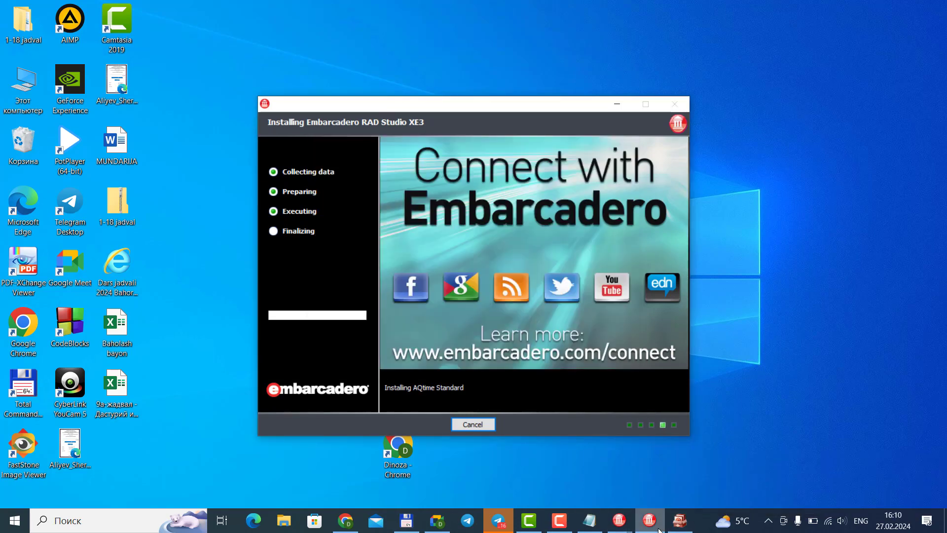
pyautogui.click(680, 520)
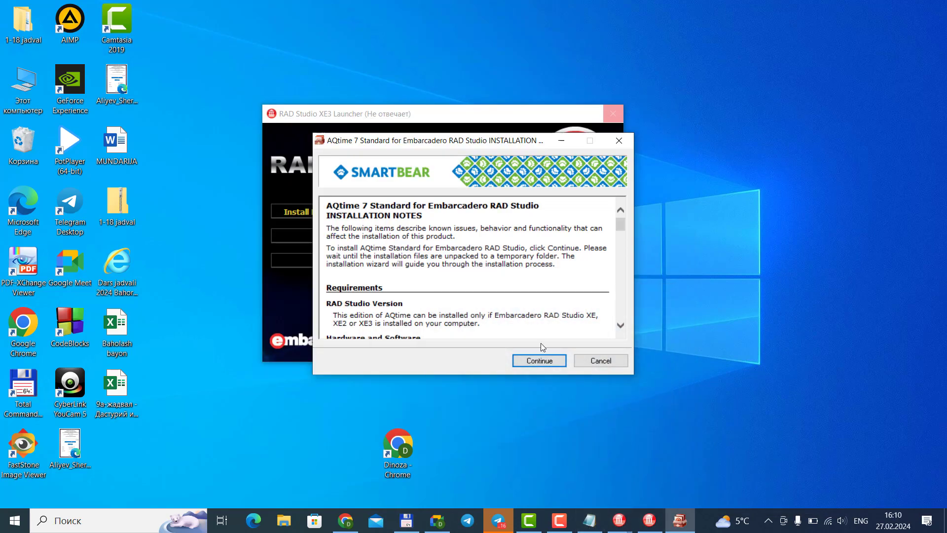
pyautogui.click(539, 363)
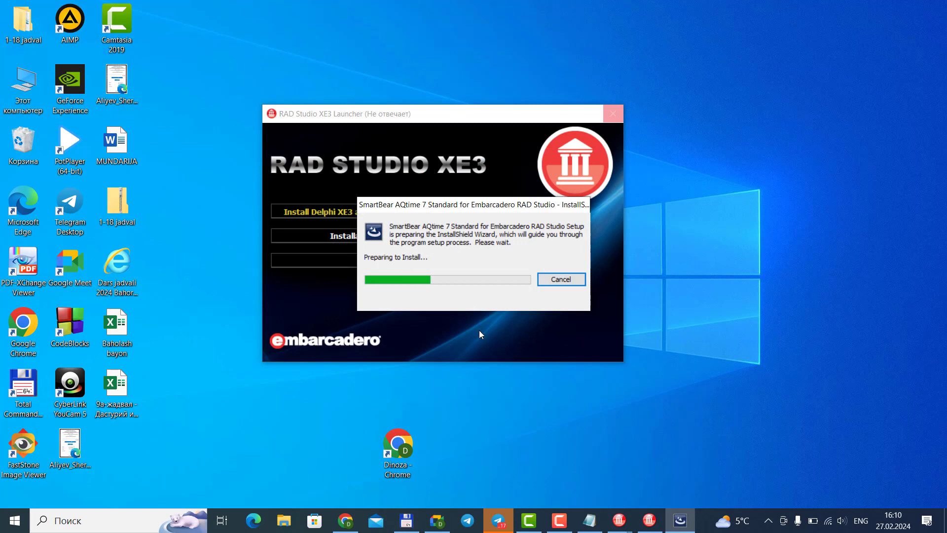
pyautogui.click(656, 524)
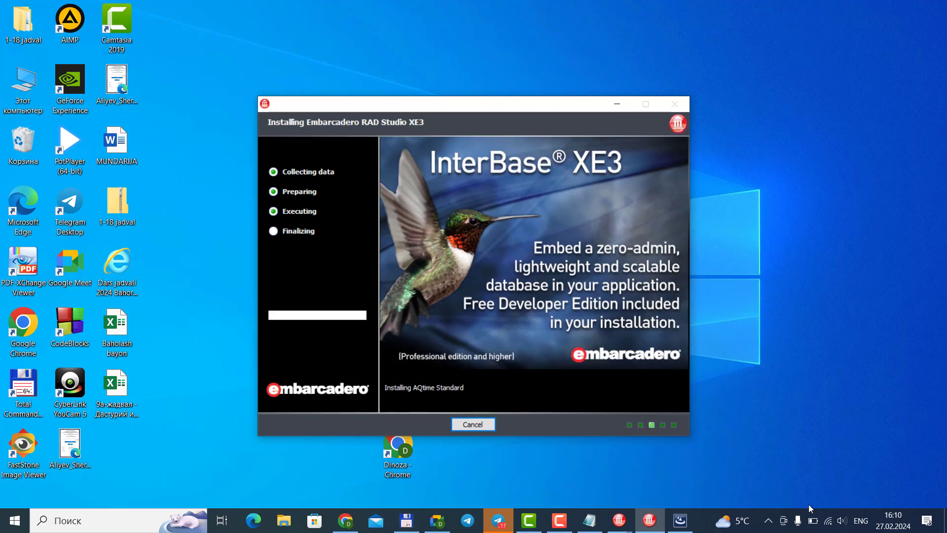
pyautogui.click(780, 522)
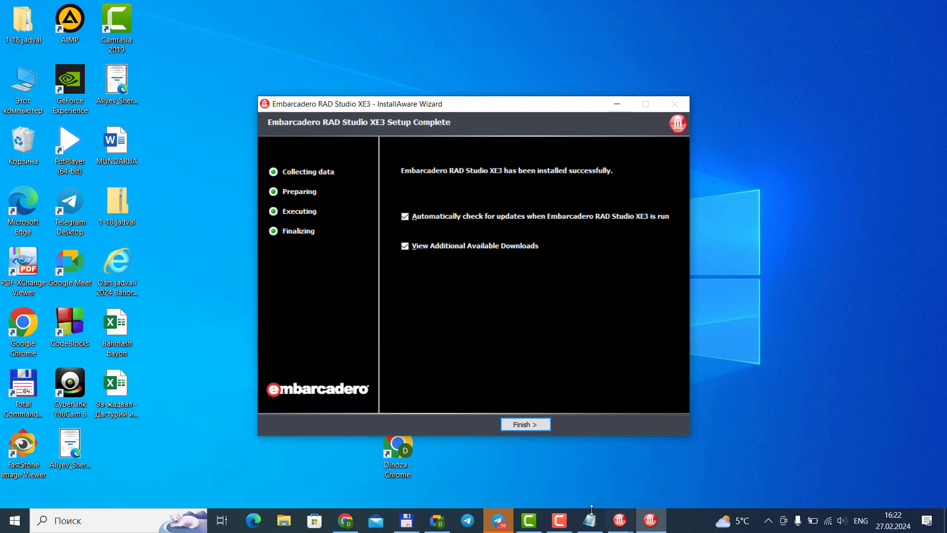
# Finish the RAD Studio XE3 setup with the automatic update check and View Additional Available Downloads both enabled
pyautogui.click(560, 520)
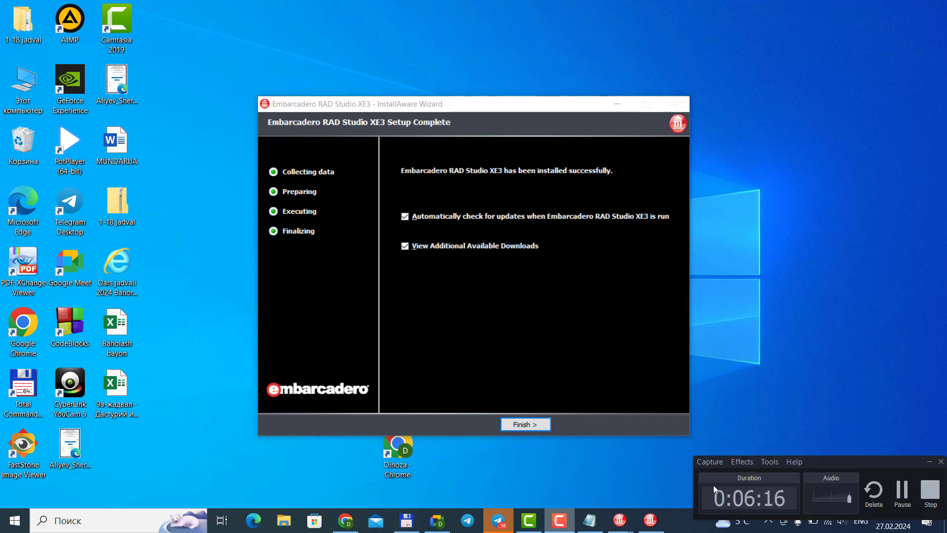
pyautogui.click(527, 424)
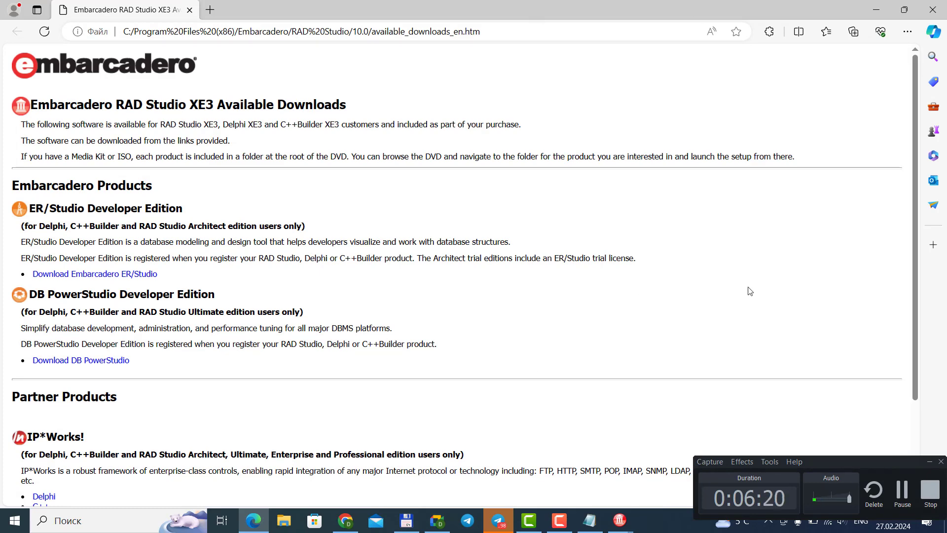
pyautogui.click(878, 464)
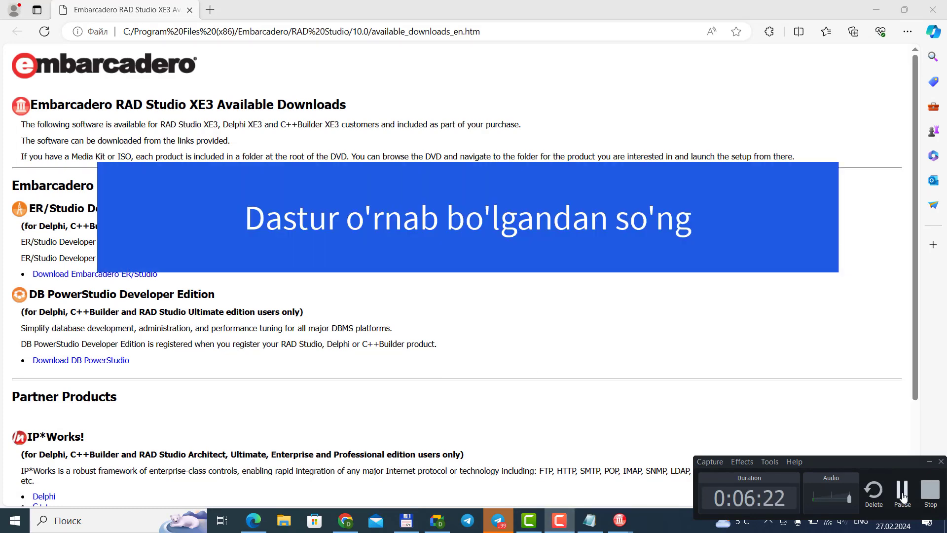
pyautogui.moveTo(621, 524)
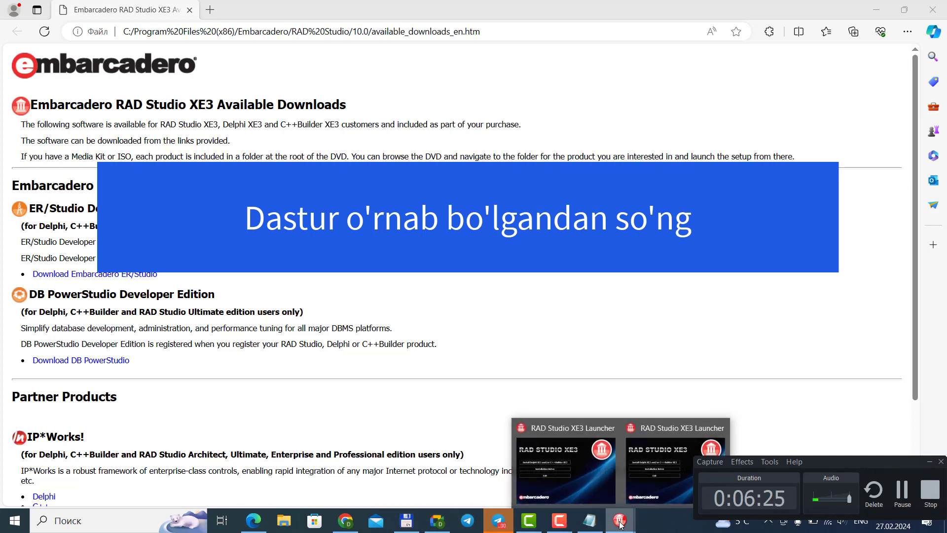
pyautogui.click(647, 485)
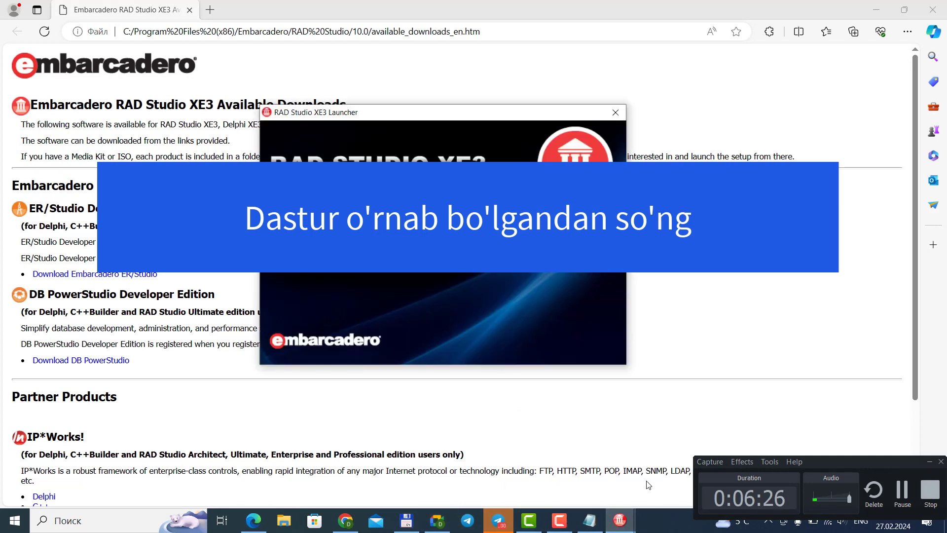
pyautogui.click(620, 521)
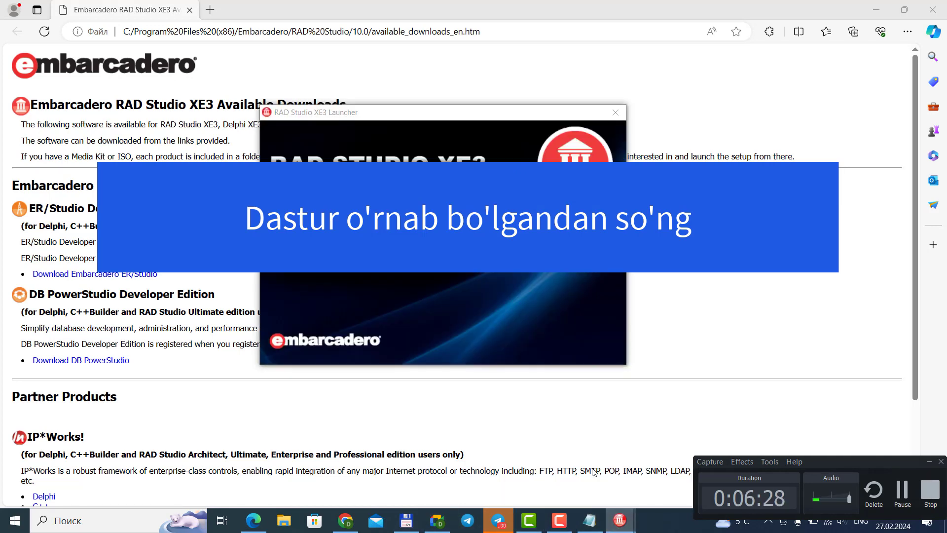
pyautogui.click(908, 498)
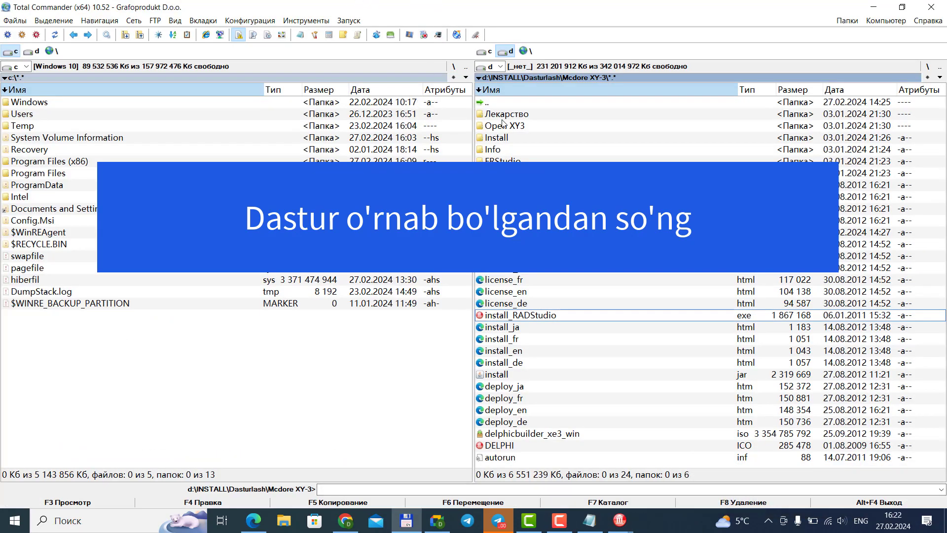
# Switch to Total Commander, open the Лекарство folder inside Mcdore XY-3 and select borlndmm.dll
pyautogui.click(503, 117)
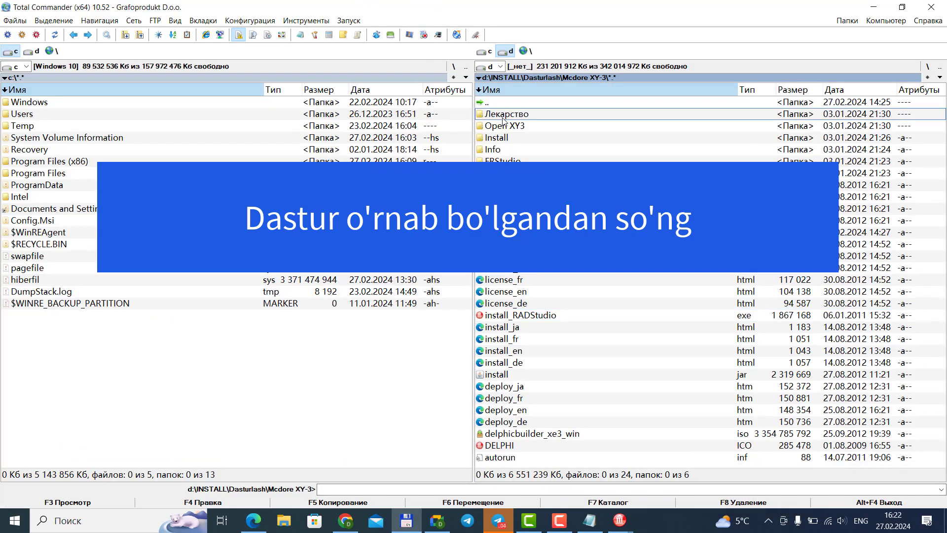
pyautogui.doubleClick(503, 117)
pyautogui.click(502, 127)
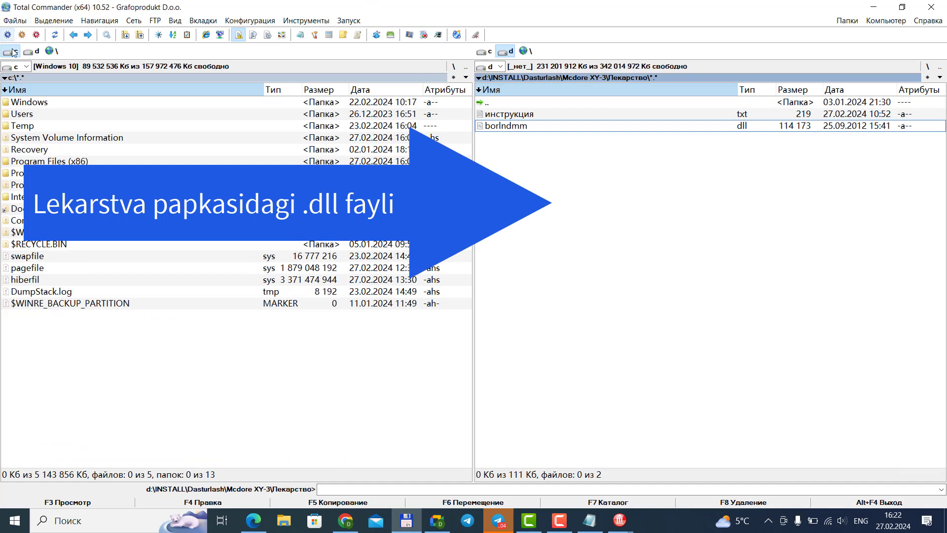
# Hide the hidden and system files on drive C and open the Program Files (x86) folder
pyautogui.click(42, 101)
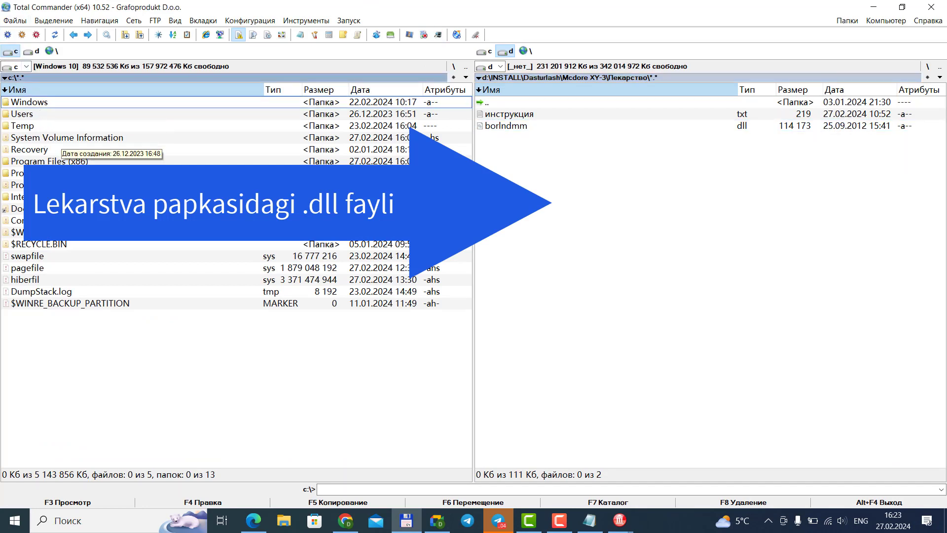
pyautogui.hotkey('ctrl', 'h')
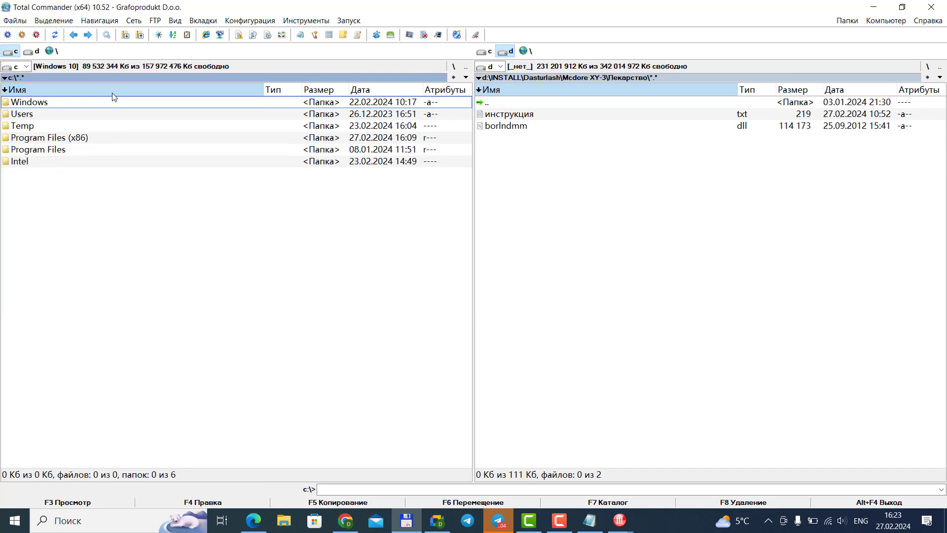
pyautogui.doubleClick(90, 139)
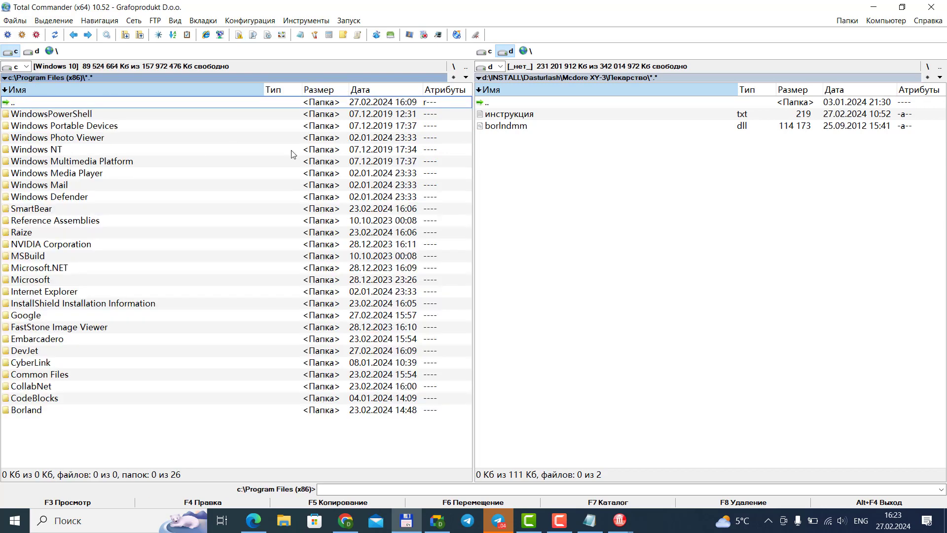
# Open инструкция.txt and read the line describing the destination folder for the replacement file
pyautogui.doubleClick(508, 116)
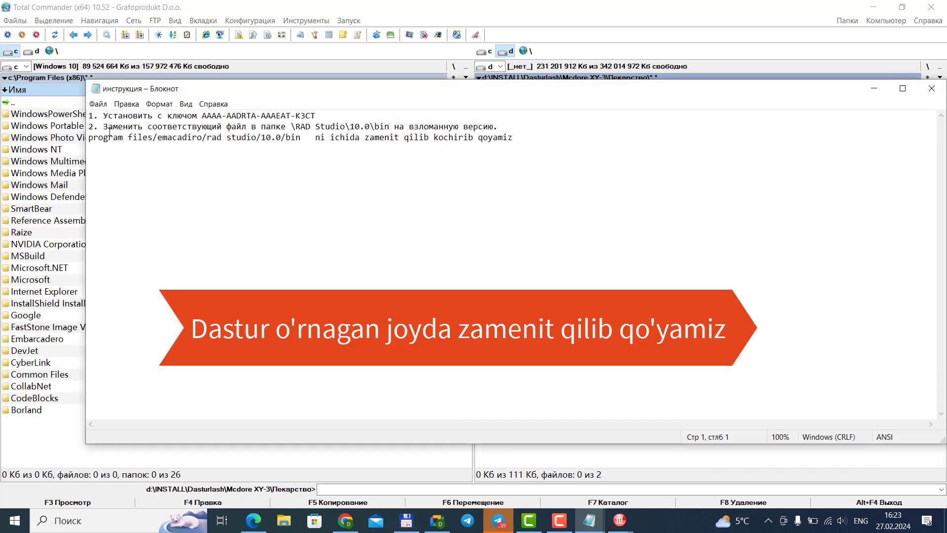
pyautogui.moveTo(99, 138); pyautogui.dragTo(565, 184)
pyautogui.click(526, 216)
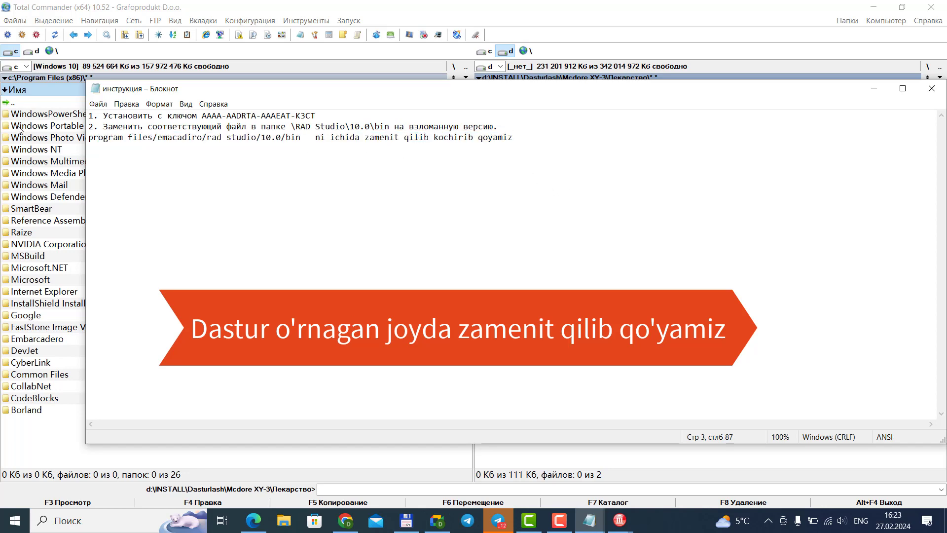
# Open the Embarcadero\RAD Studio\10.0 folder under c:\Program Files (x86) in Total Commander
pyautogui.click(39, 174)
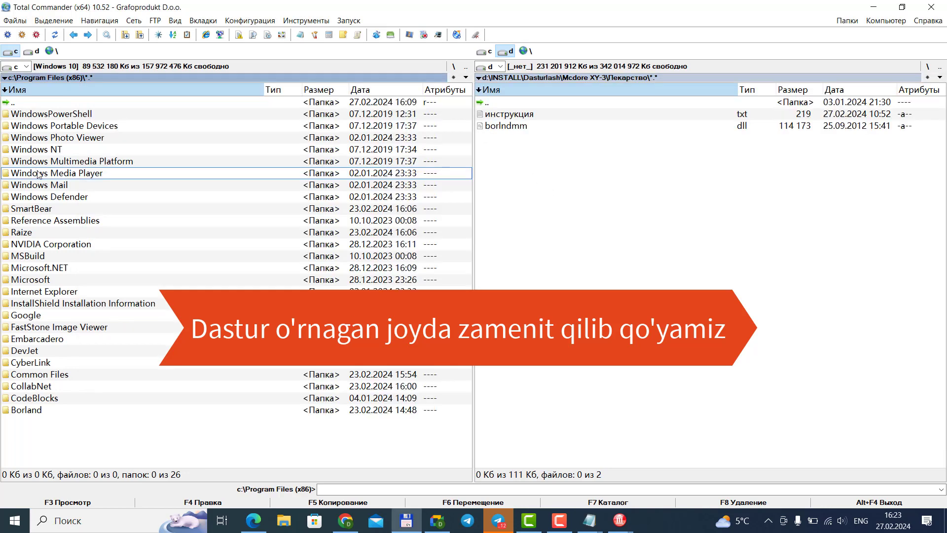
pyautogui.doubleClick(29, 105)
pyautogui.doubleClick(35, 139)
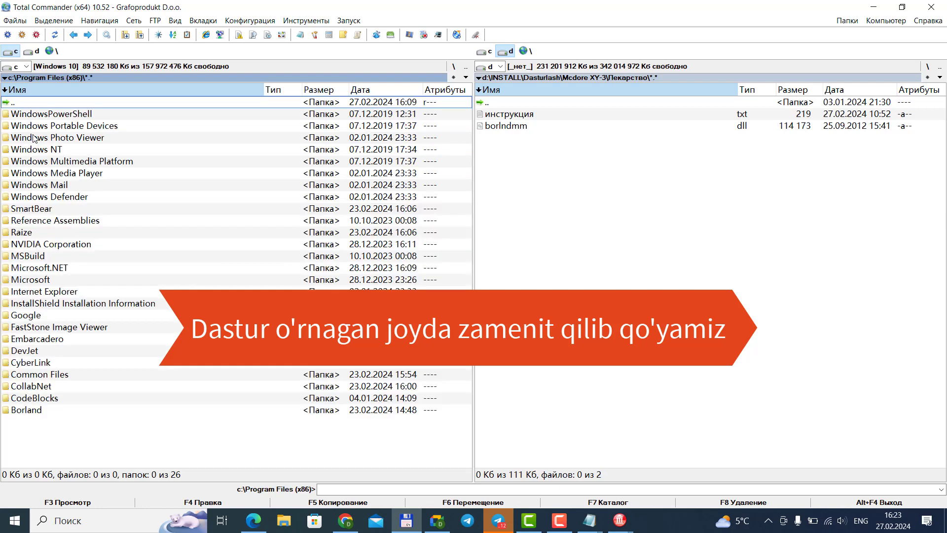
pyautogui.doubleClick(68, 343)
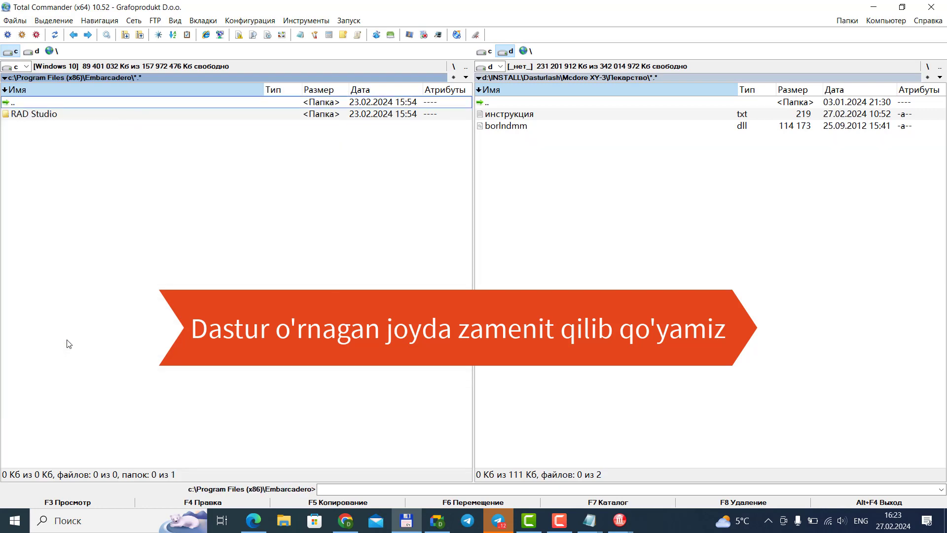
pyautogui.doubleClick(71, 116)
pyautogui.doubleClick(72, 116)
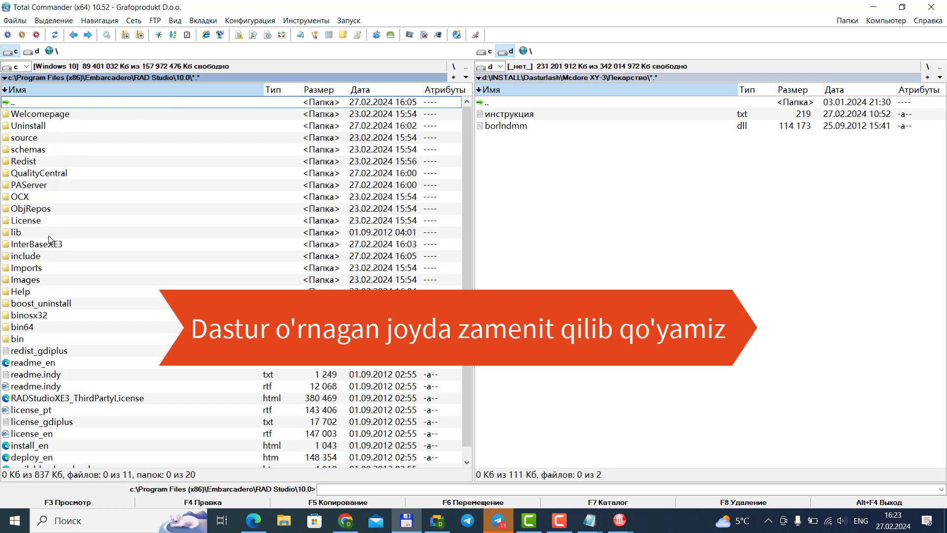
# Check the rad studio/10.0/bin part of the path in the instruction file again
pyautogui.click(598, 520)
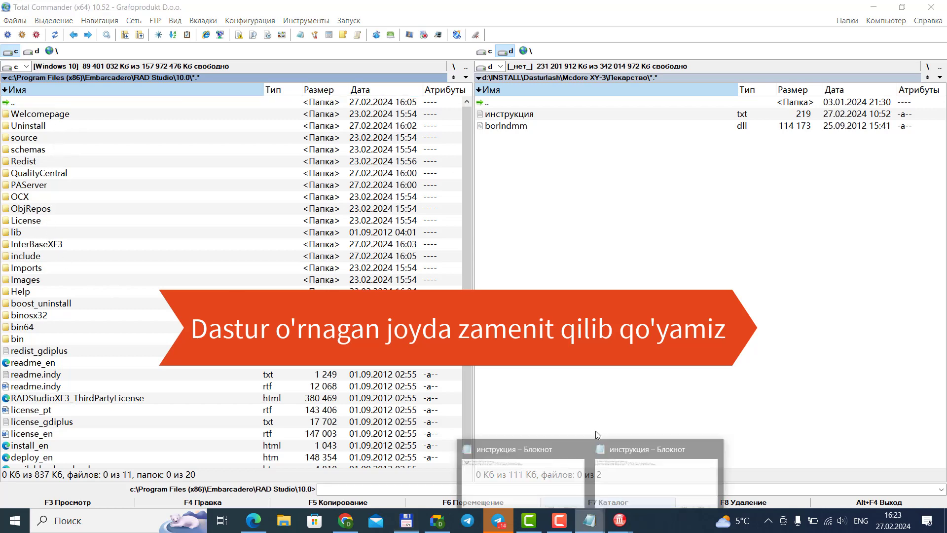
pyautogui.click(649, 466)
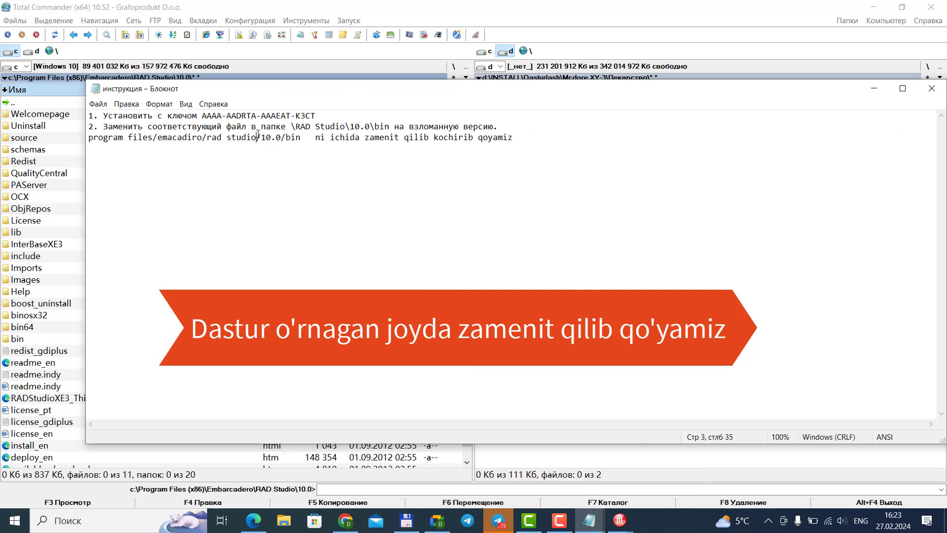
pyautogui.moveTo(221, 141); pyautogui.dragTo(256, 139)
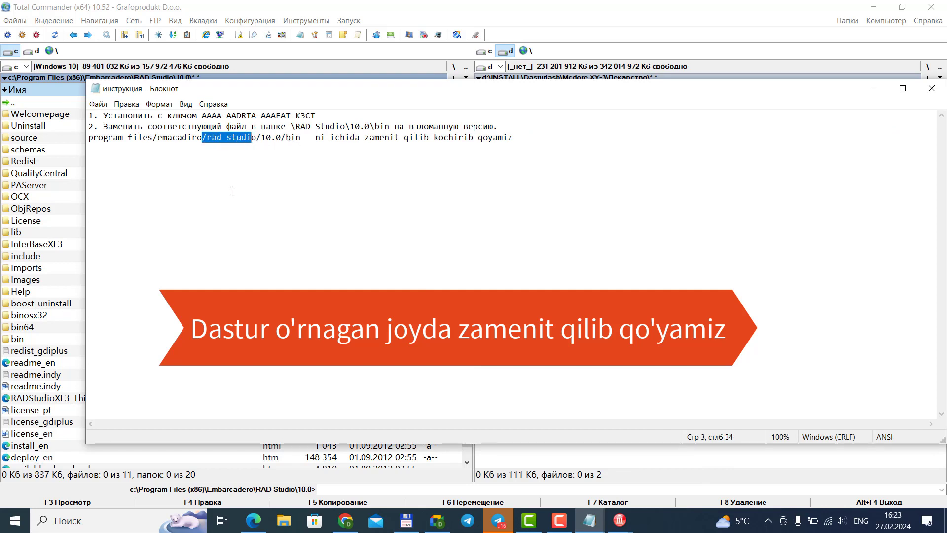
pyautogui.click(230, 138)
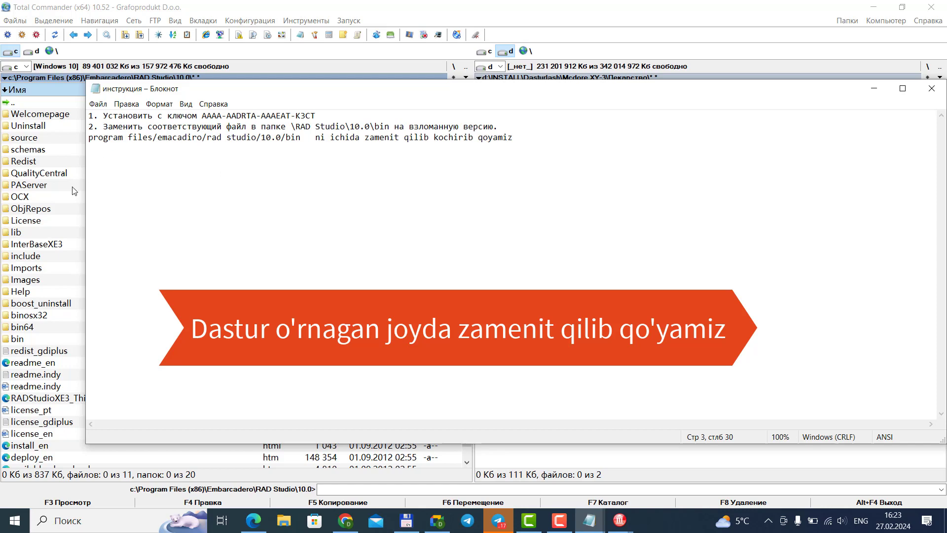
# Return to the RAD Studio\10.0 folder in Total Commander and open its bin subfolder
pyautogui.click(53, 198)
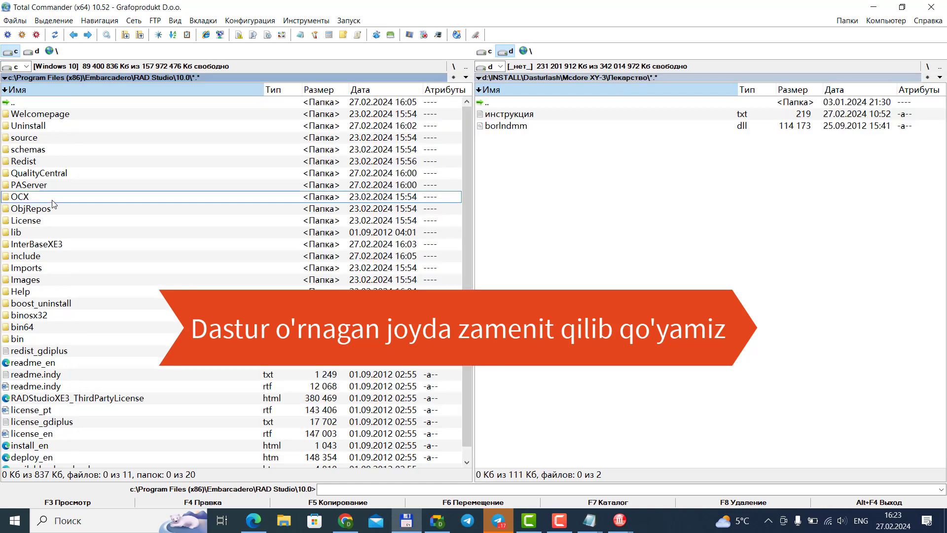
pyautogui.doubleClick(23, 103)
pyautogui.doubleClick(27, 115)
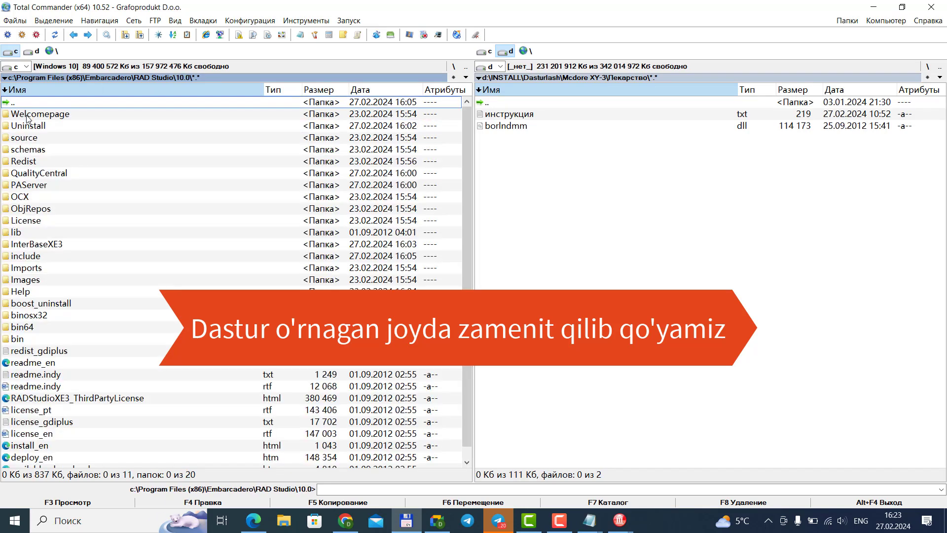
pyautogui.doubleClick(20, 339)
# Copy borlndmm.dll from the Лекарство folder into RAD Studio\10.0\bin, replacing the existing file
pyautogui.click(506, 131)
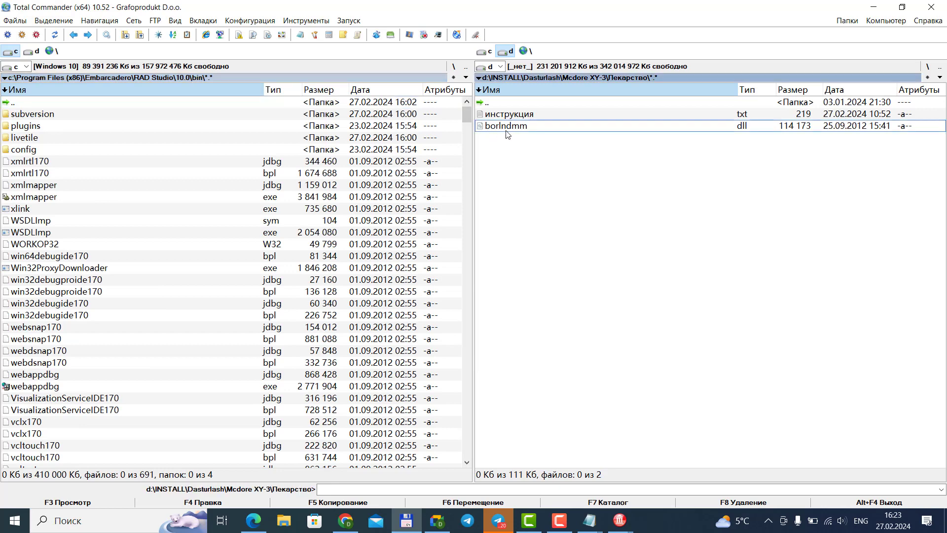
pyautogui.press('F5')
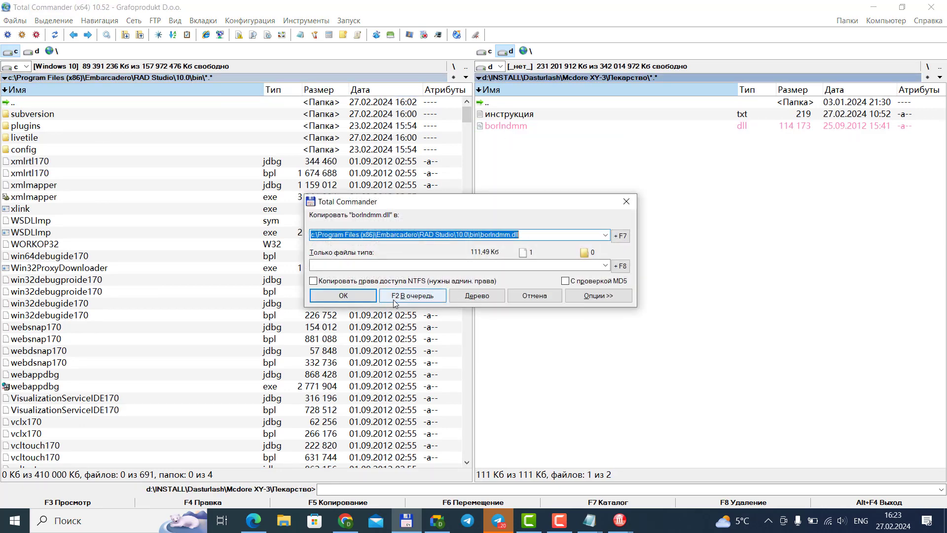
pyautogui.click(357, 292)
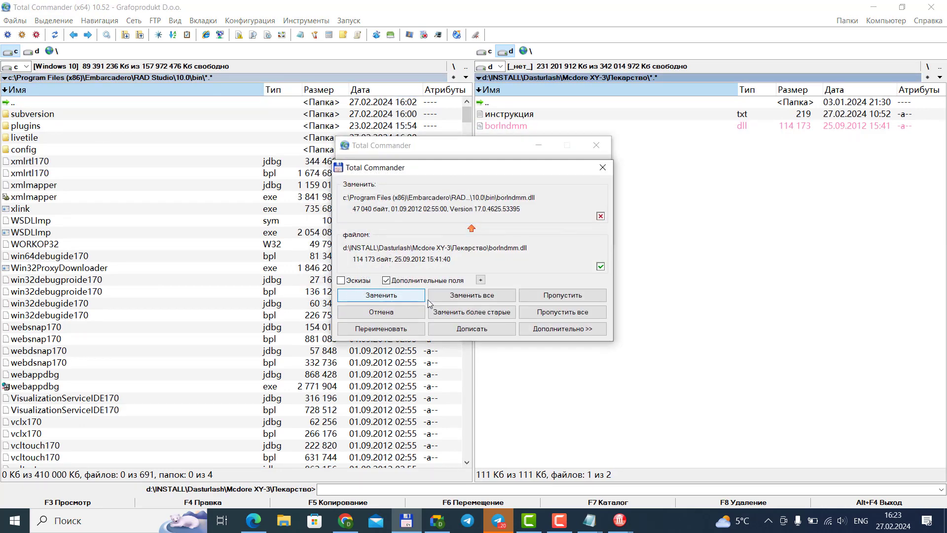
pyautogui.click(430, 299)
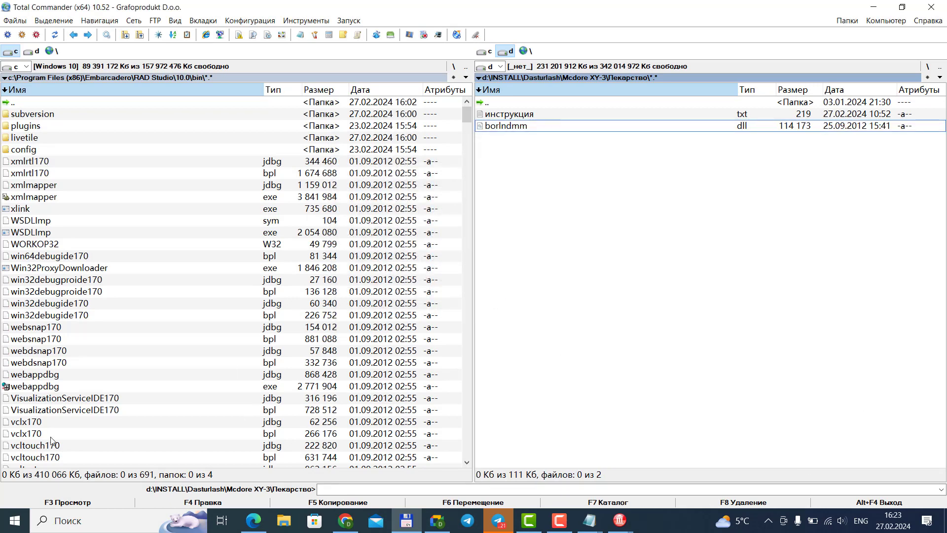
# Search Windows for "rad" and launch RAD Studio XE3
pyautogui.click(8, 529)
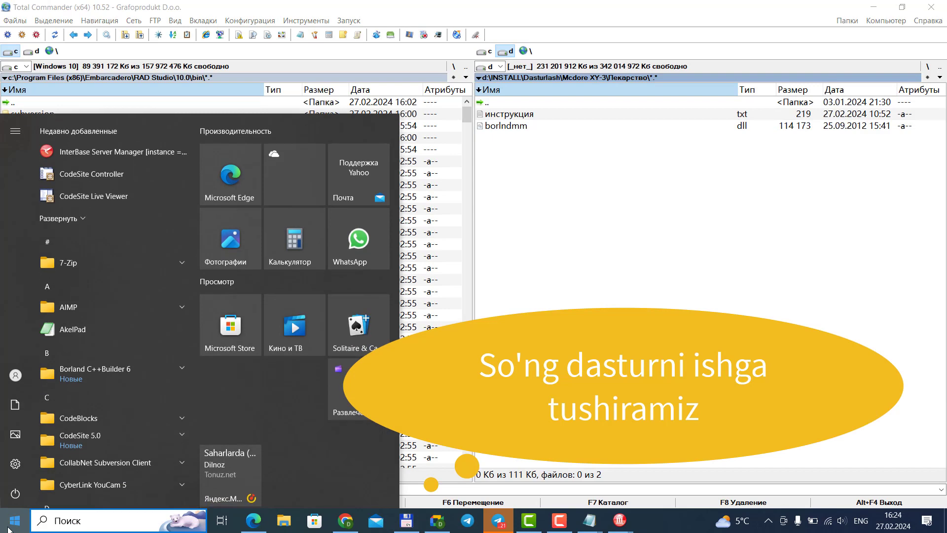
pyautogui.write('rad')
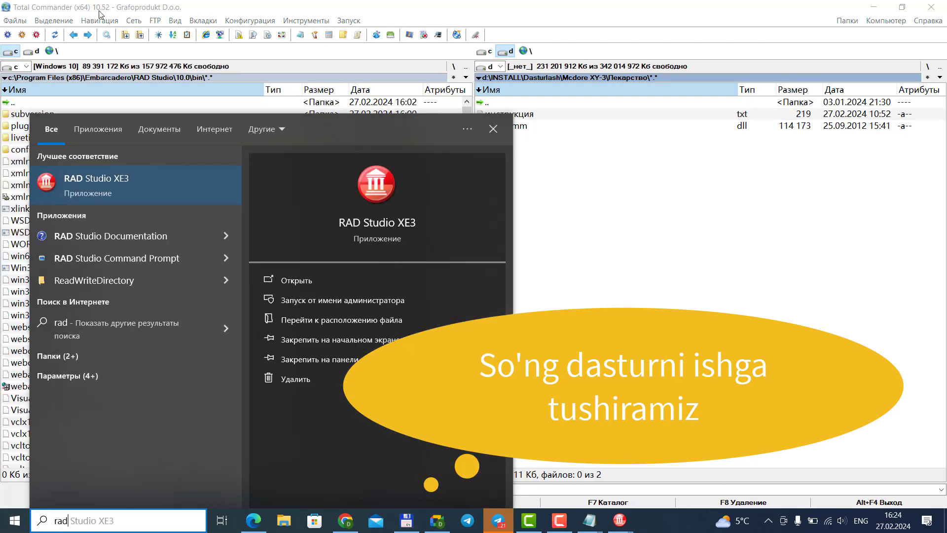
pyautogui.click(99, 184)
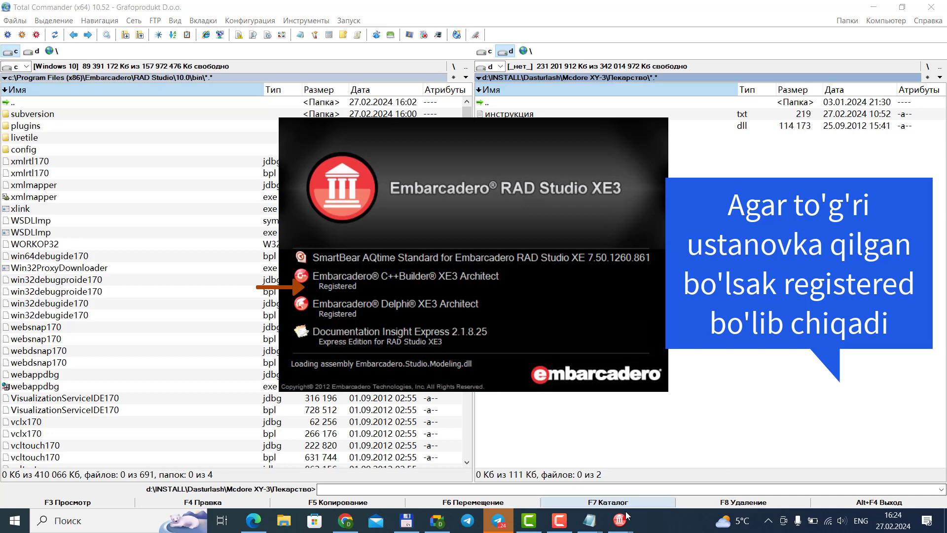
pyautogui.click(567, 522)
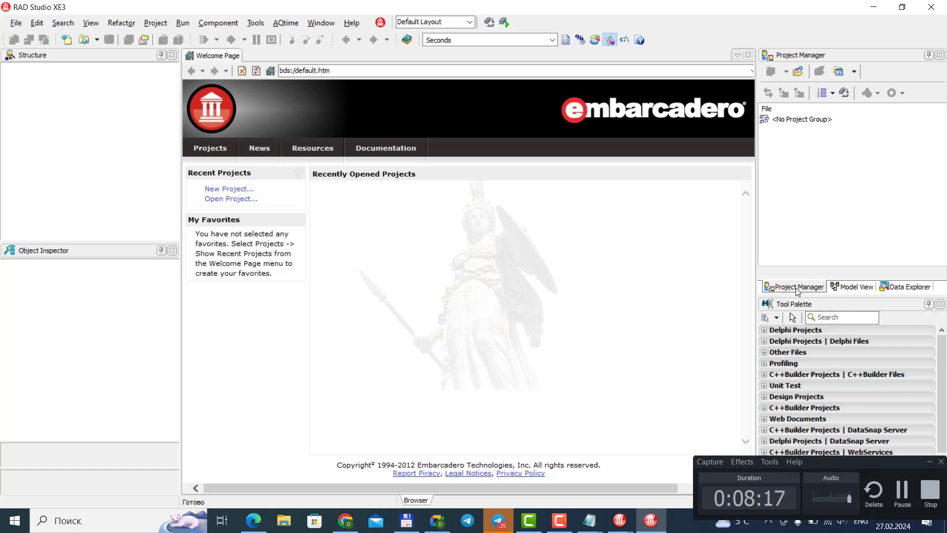
# Create a new VCL Forms Application - Delphi and enlarge Form1 to a client area of about 633 by 566
pyautogui.click(16, 23)
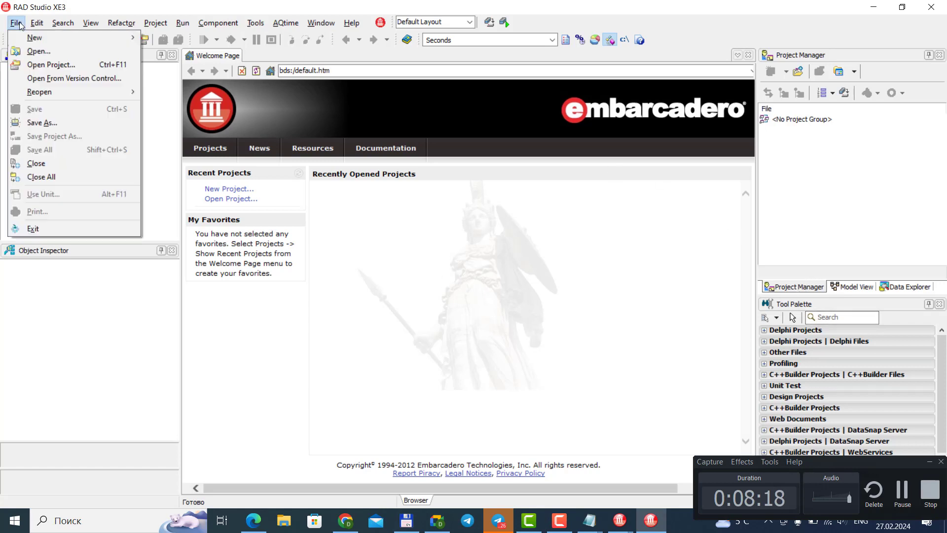
pyautogui.moveTo(21, 40)
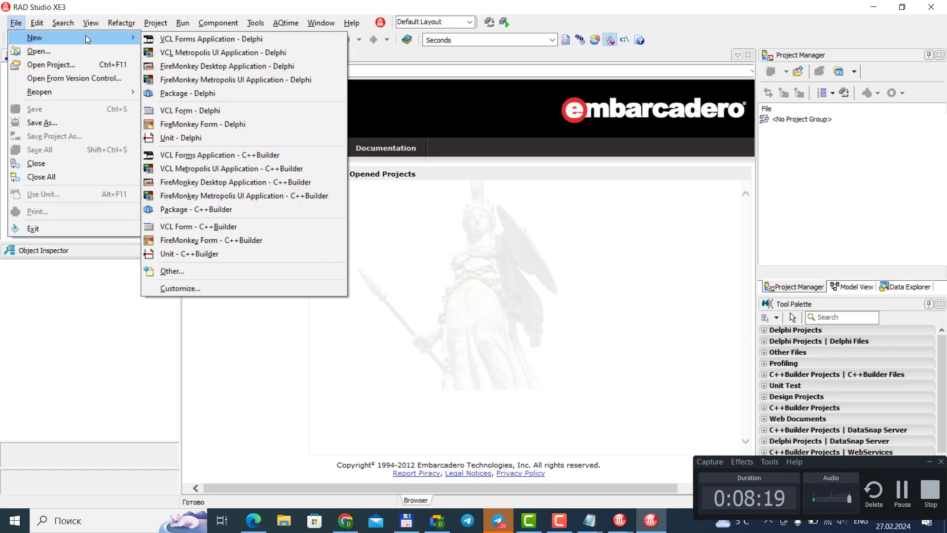
pyautogui.click(247, 37)
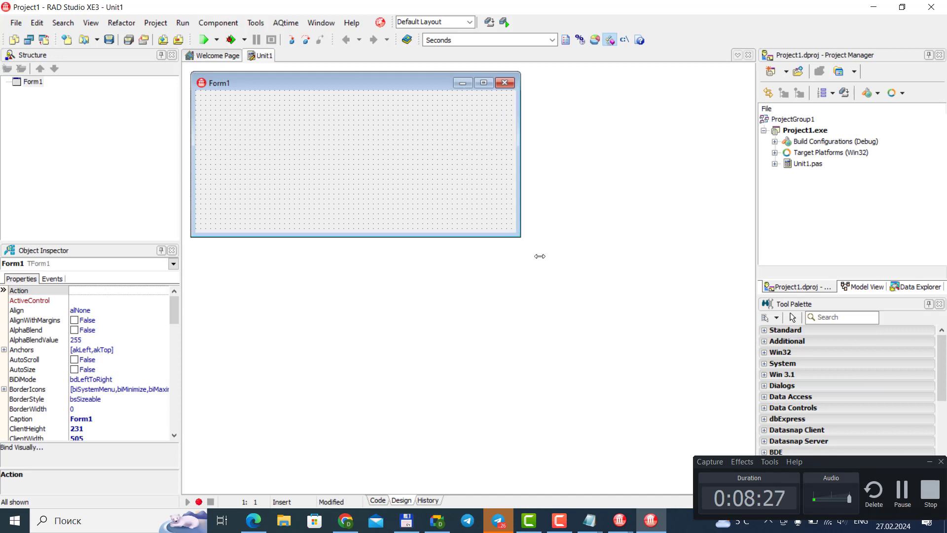
pyautogui.moveTo(539, 256); pyautogui.dragTo(592, 257)
pyautogui.moveTo(523, 252); pyautogui.dragTo(523, 447)
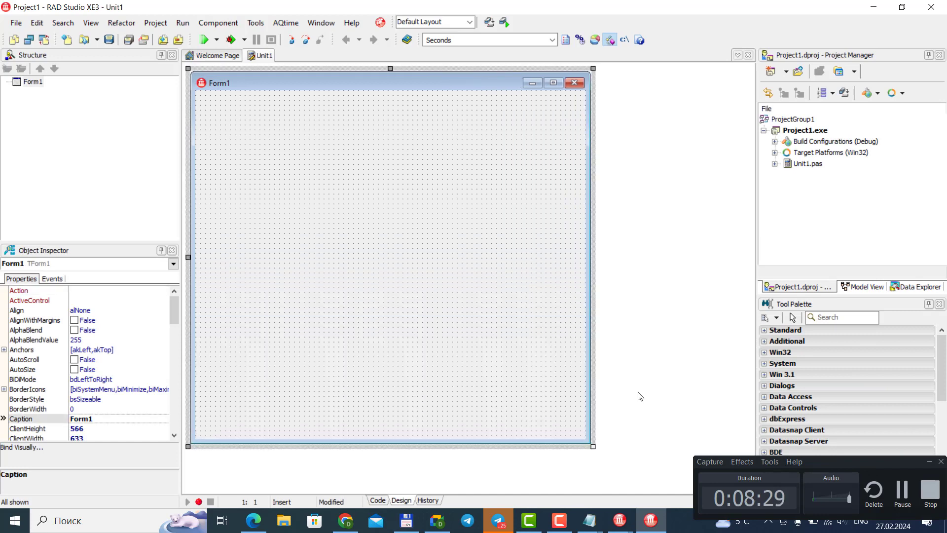
# Place a standard TButton on Form1, slightly above the middle of the form
pyautogui.click(787, 330)
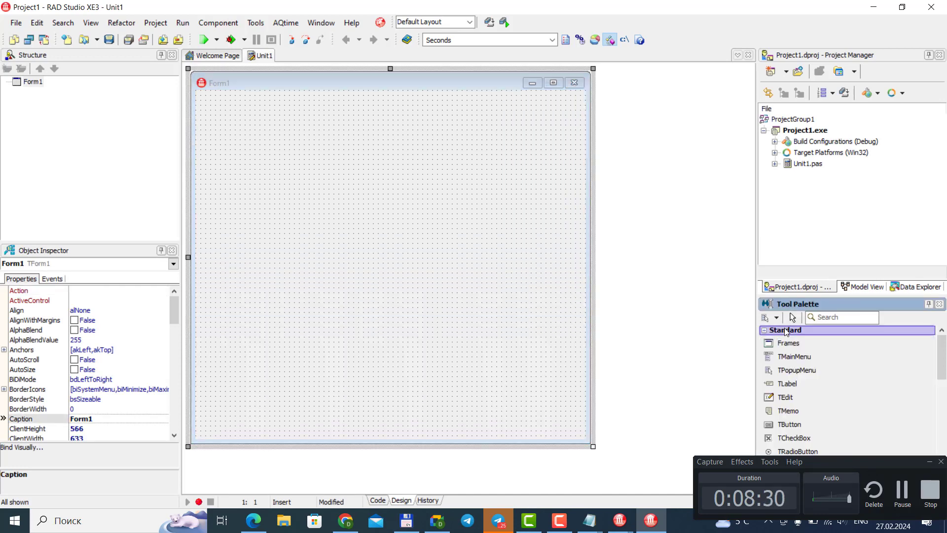
pyautogui.click(790, 425)
pyautogui.click(359, 190)
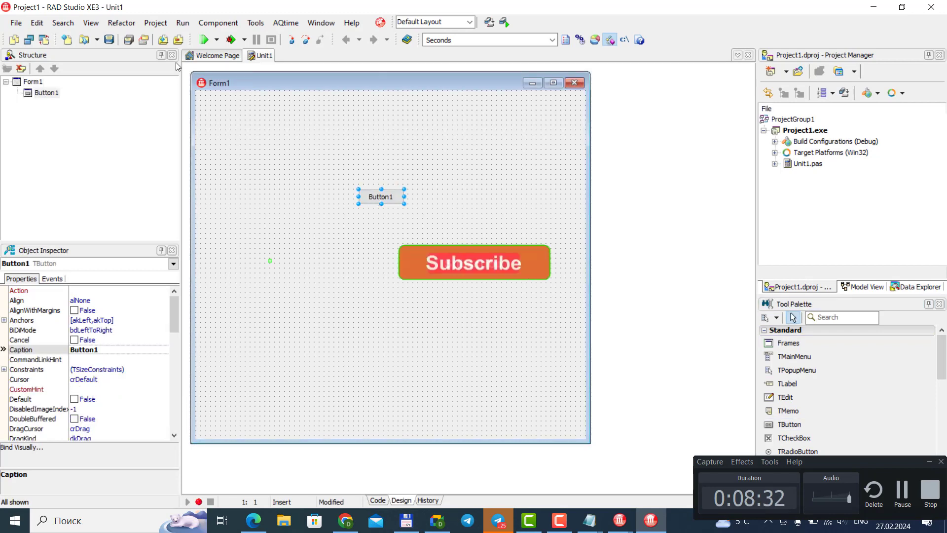